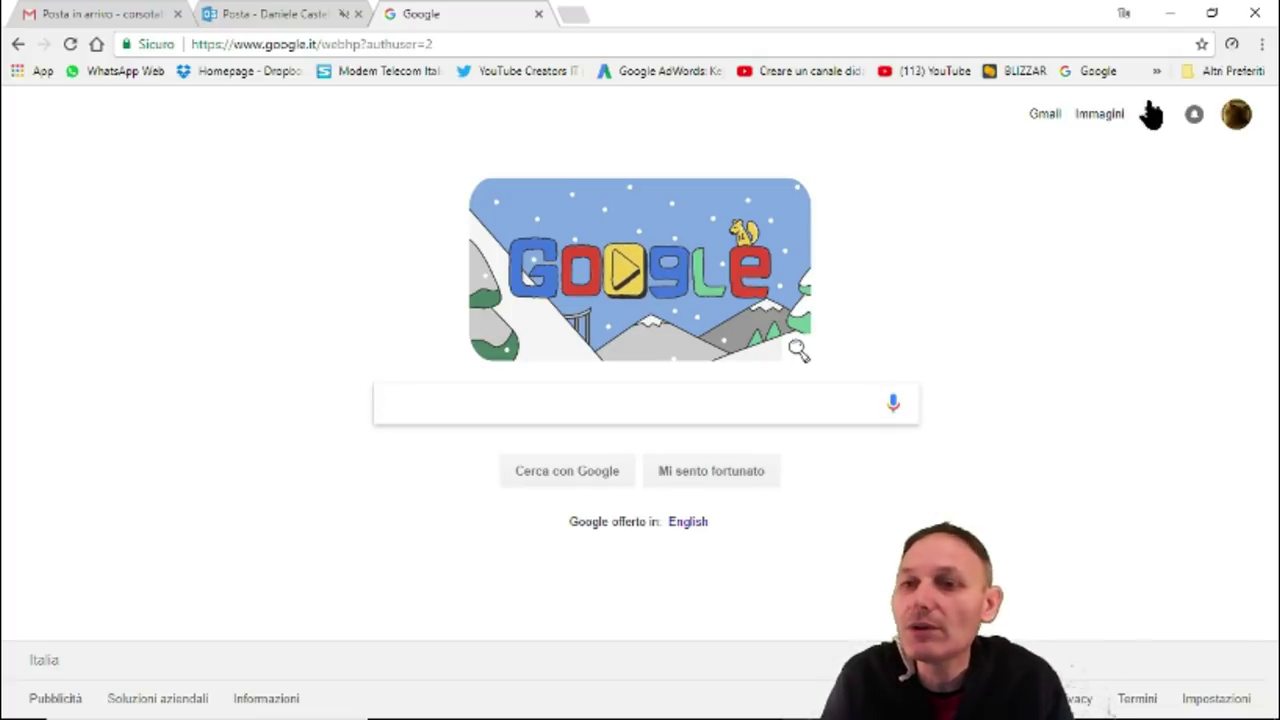
Open Google Drive's My Drive from the Google apps grid on the homepage.
click(1155, 120)
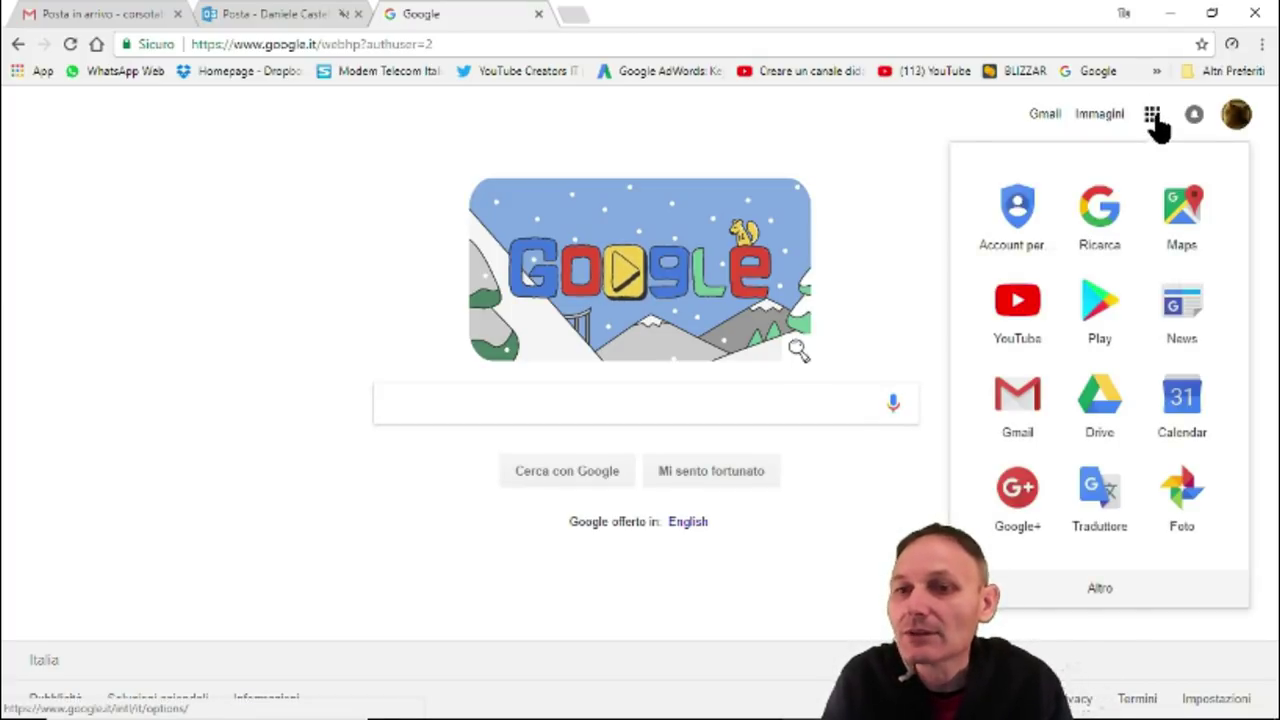
click(1095, 418)
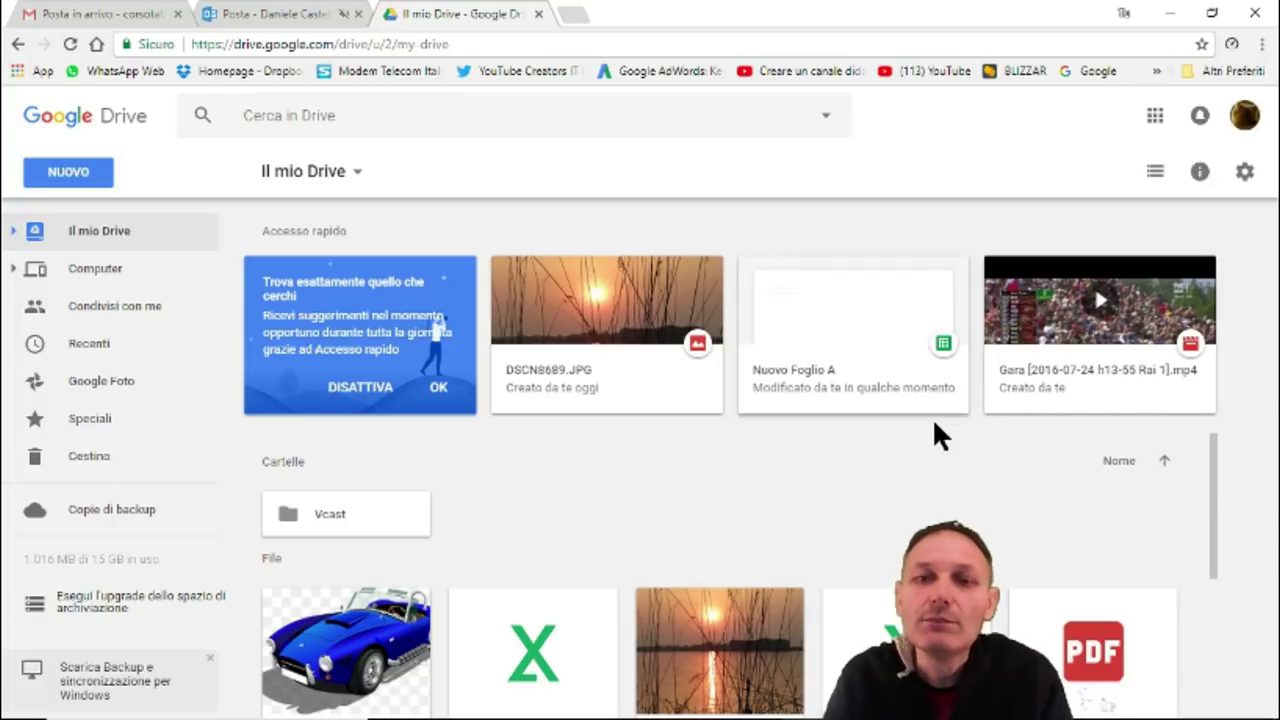
scroll(351, 515, down, 3)
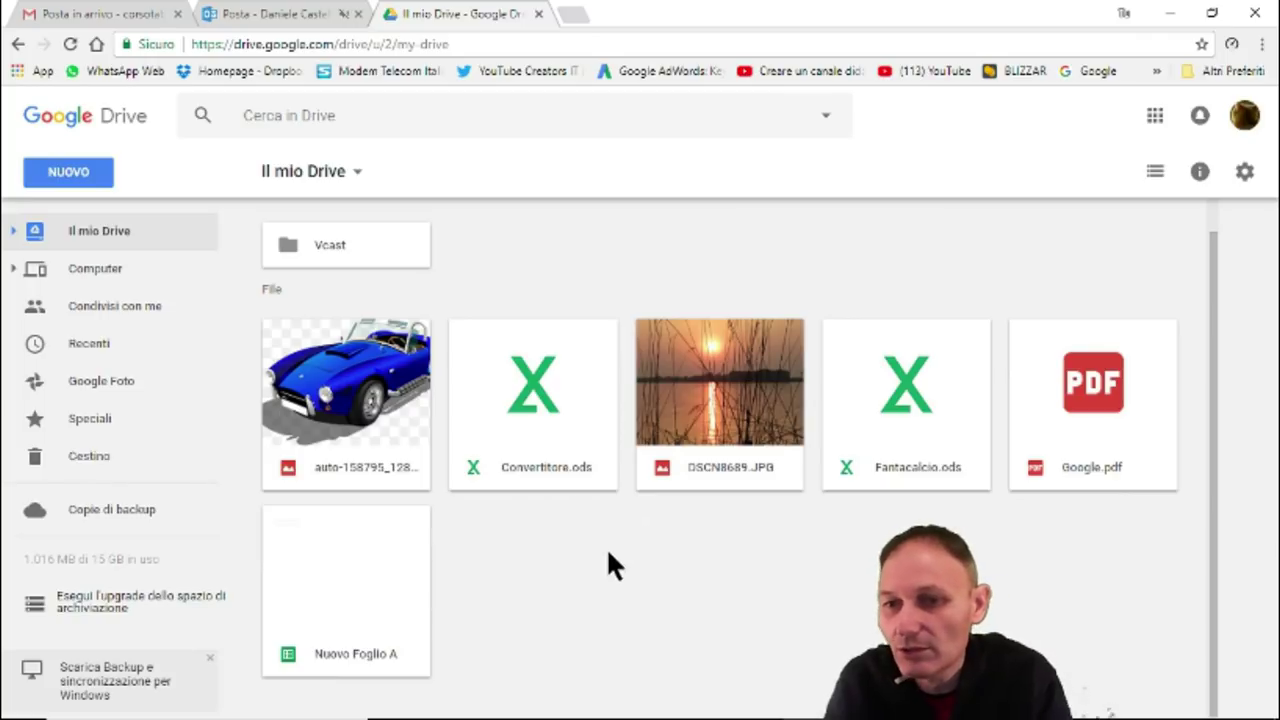
scroll(641, 595, up, 3)
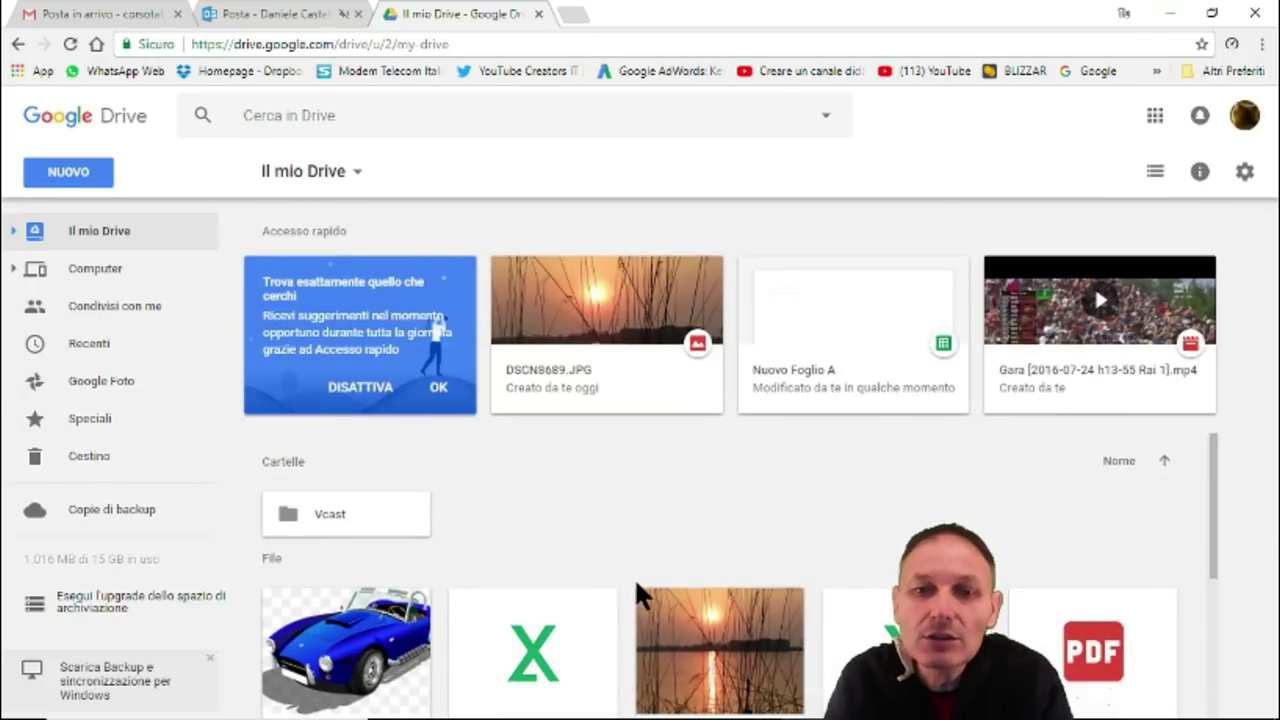
click(645, 340)
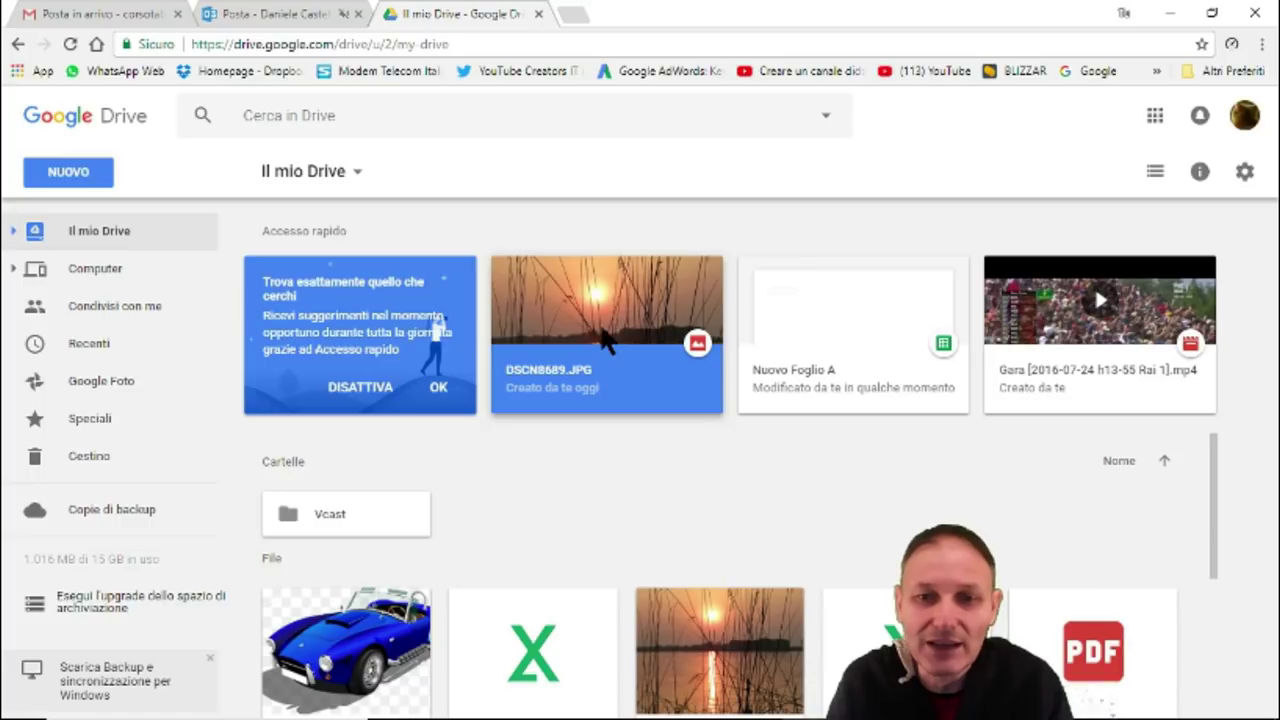
double_click(603, 337)
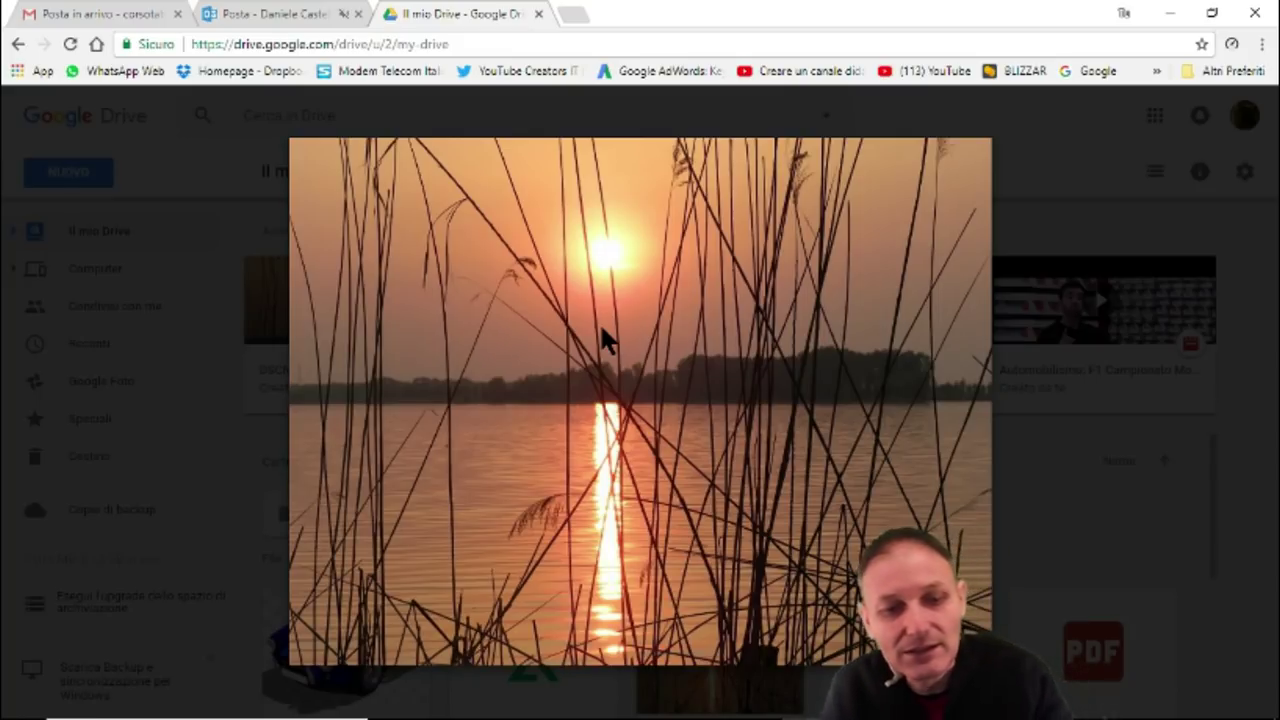
key(Escape)
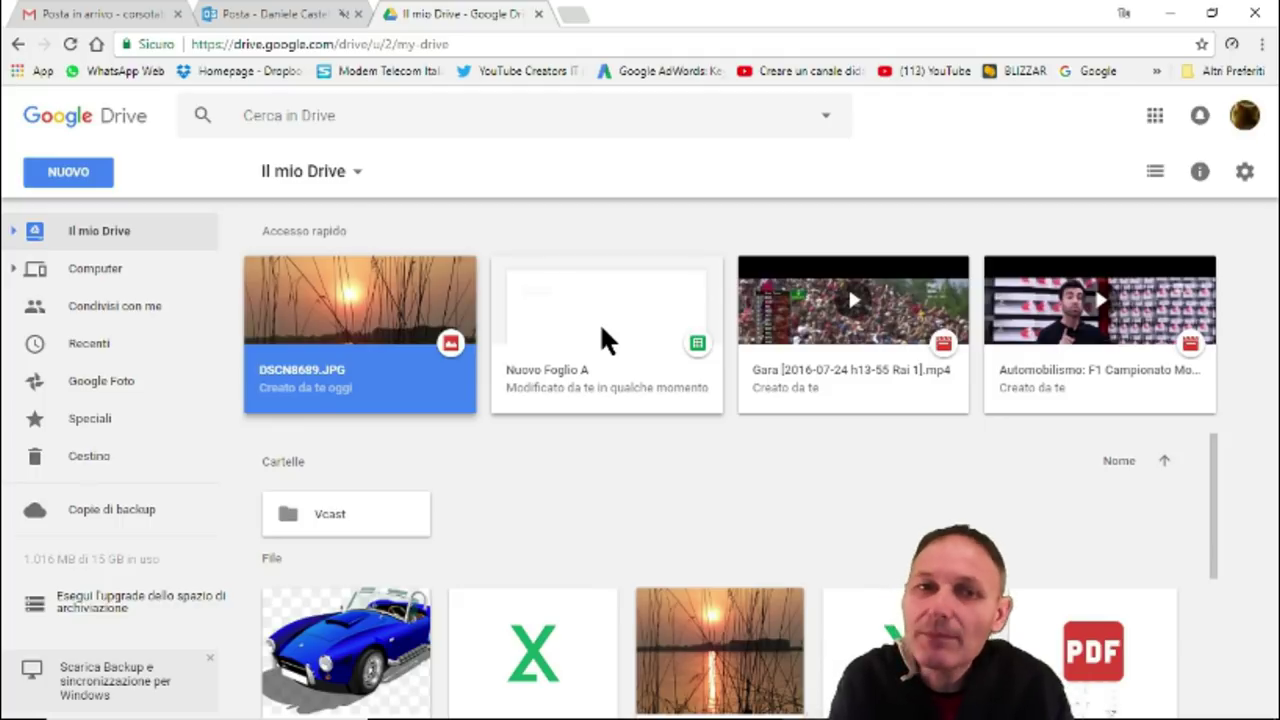
Minimize Chrome so the Windows desktop shortcuts are visible.
click(1170, 14)
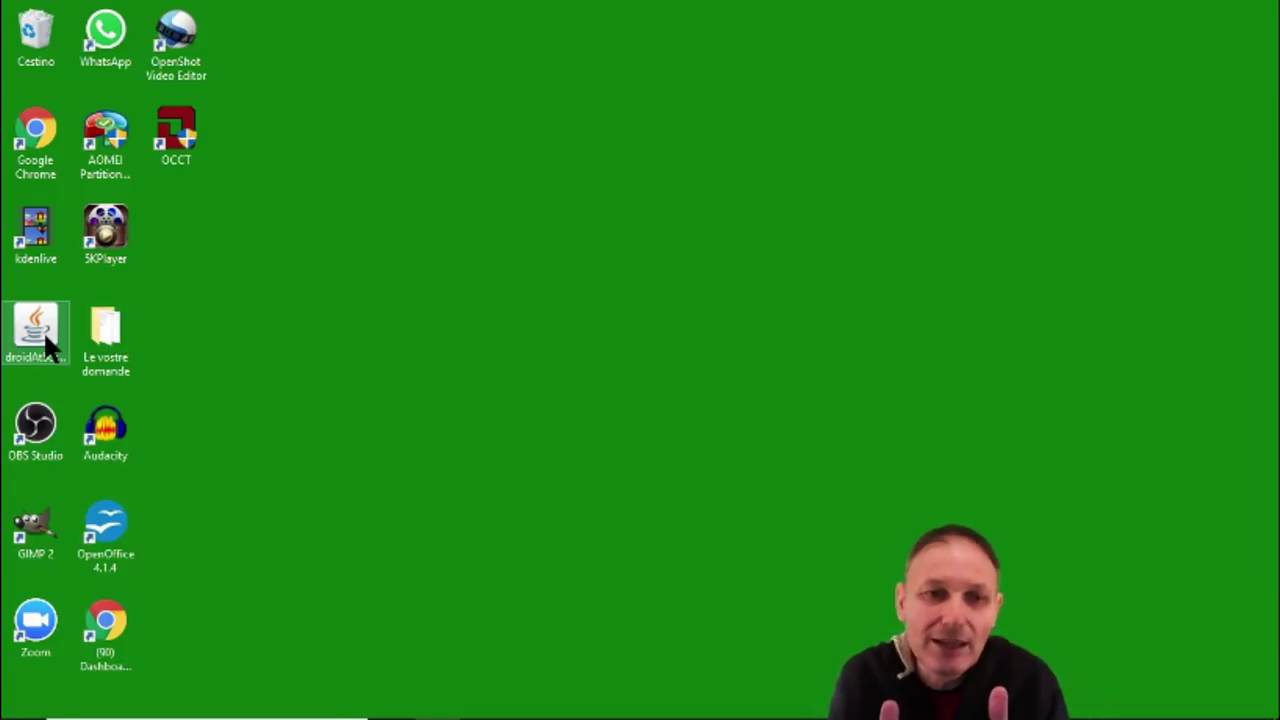
Launch droidAtScreen and move the Lenovo TB2-X30L mirror window fully into view.
double_click(44, 336)
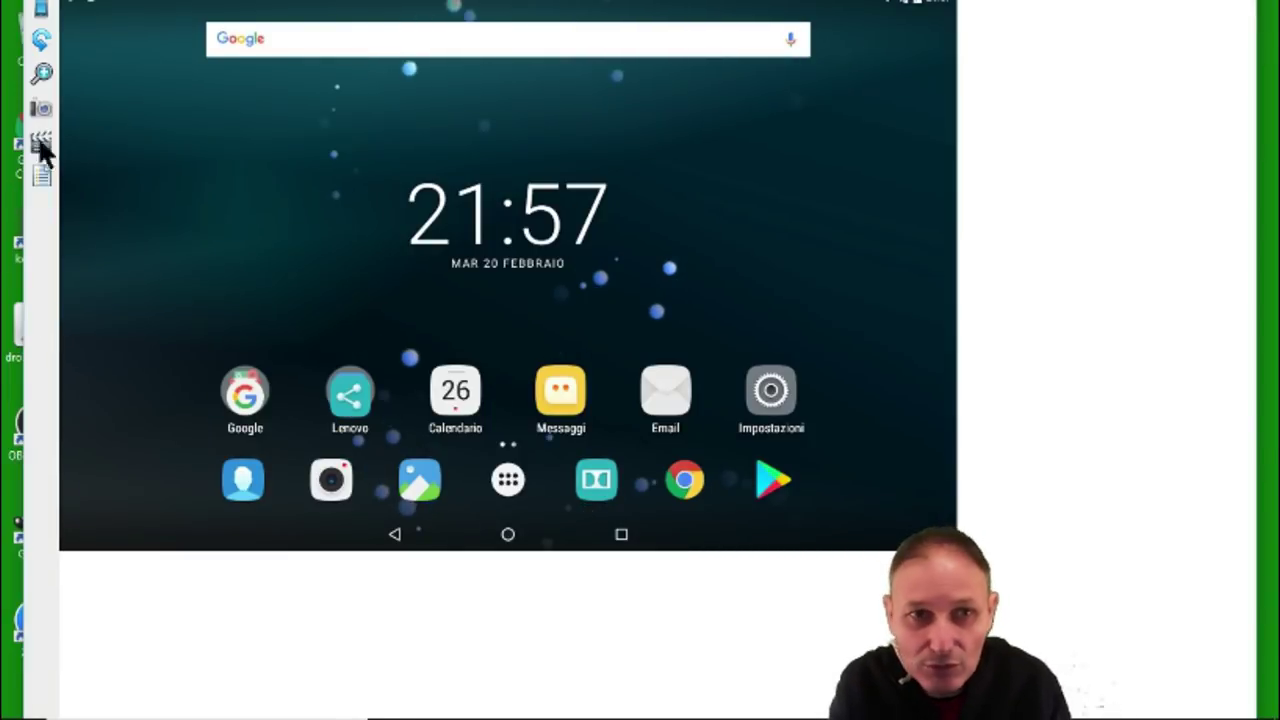
drag(280, 9, 291, 57)
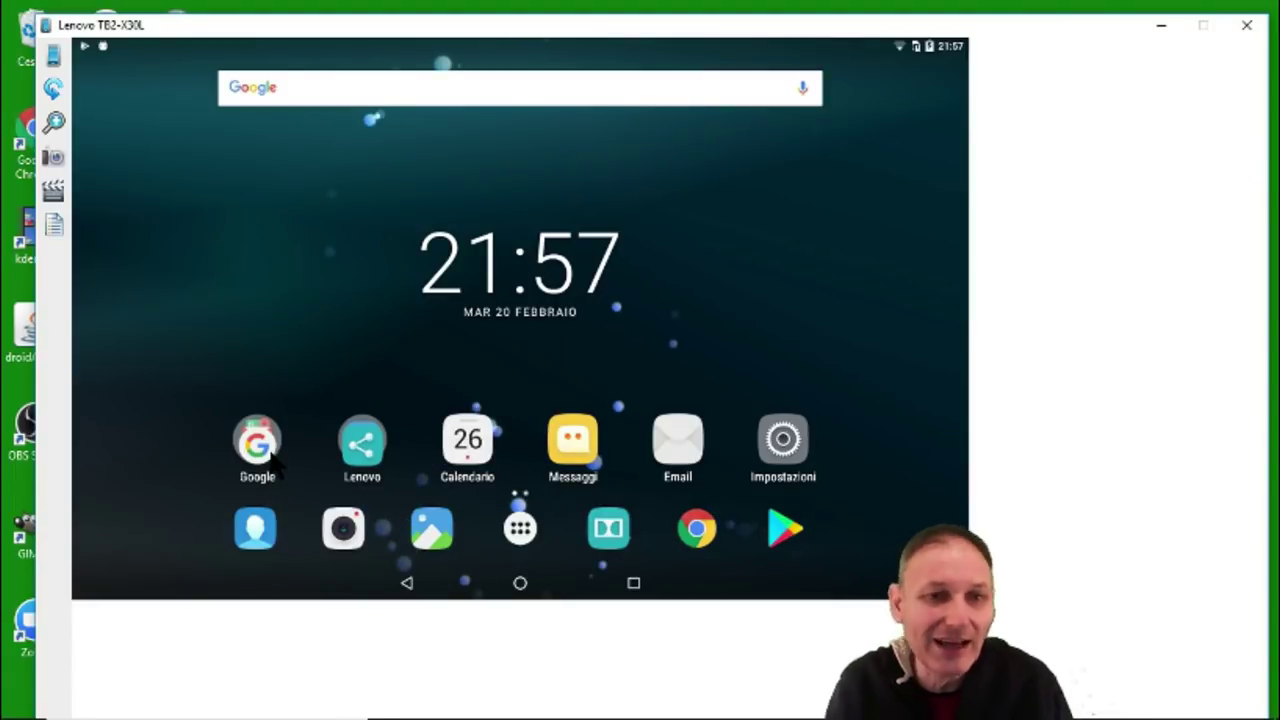
Launch the Drive app from the Google folder on the mirrored tablet.
click(270, 454)
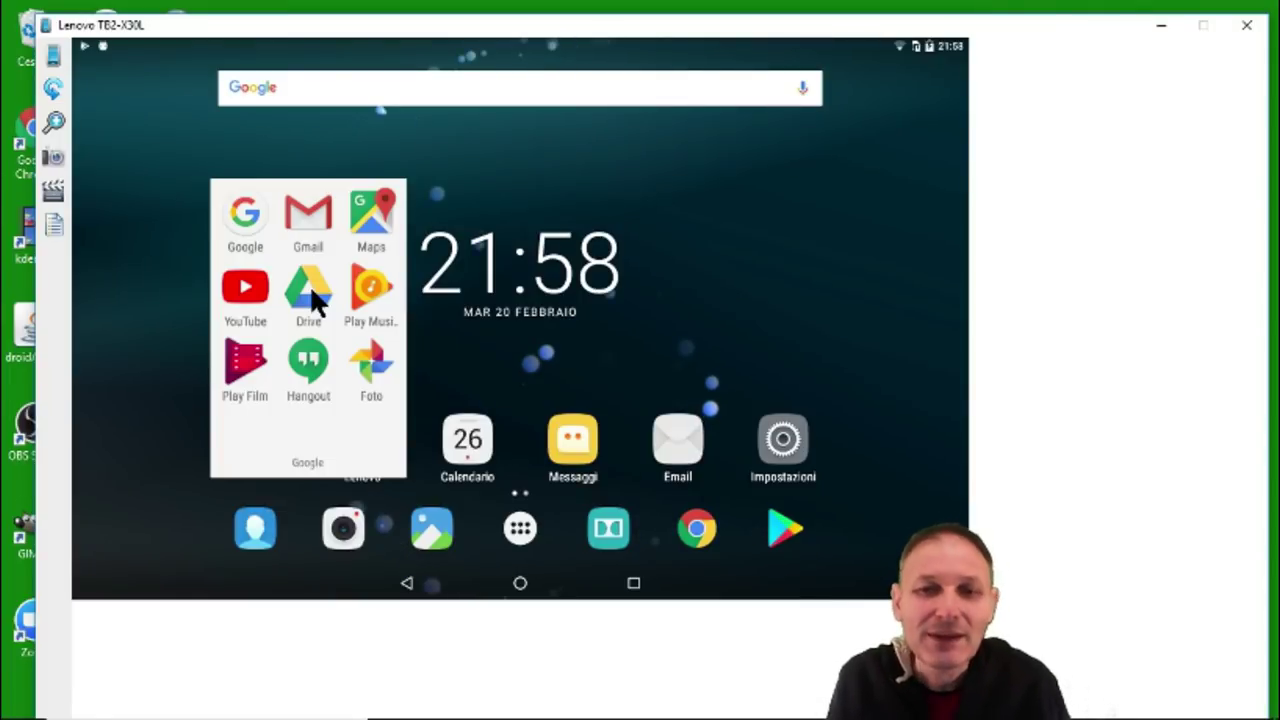
click(311, 290)
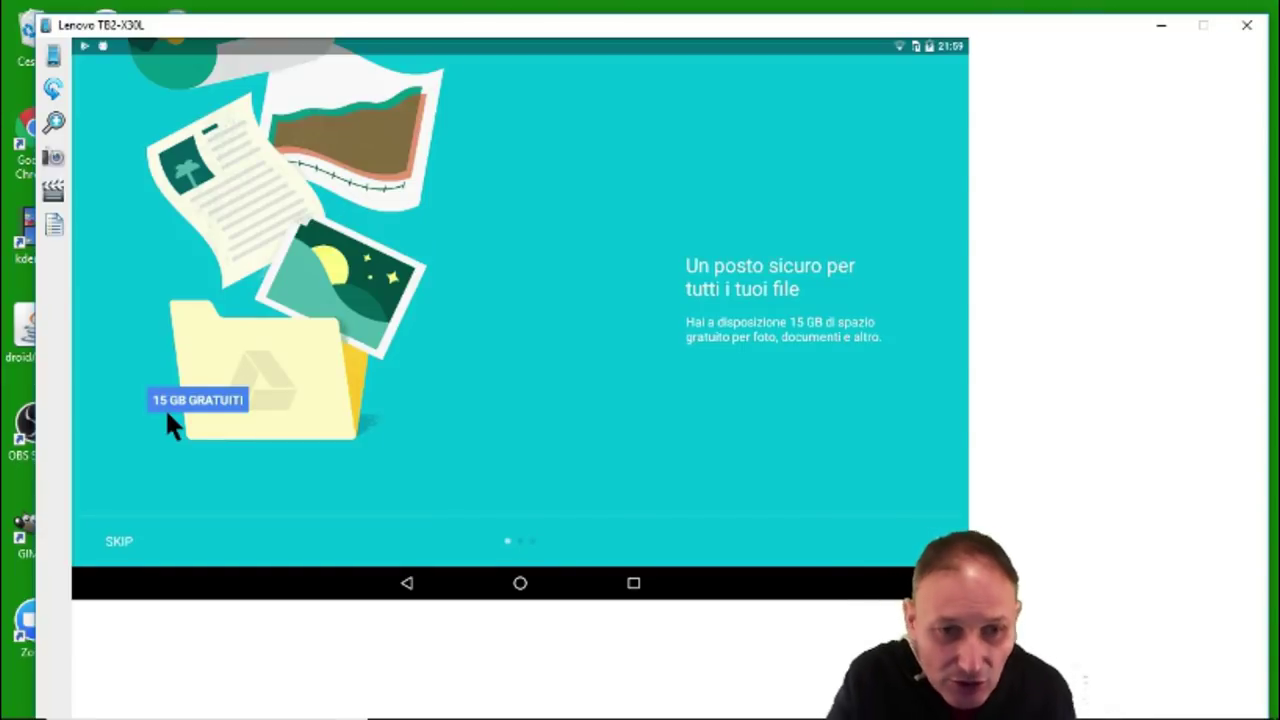
Skip the Google Drive introduction screens on the tablet.
click(120, 542)
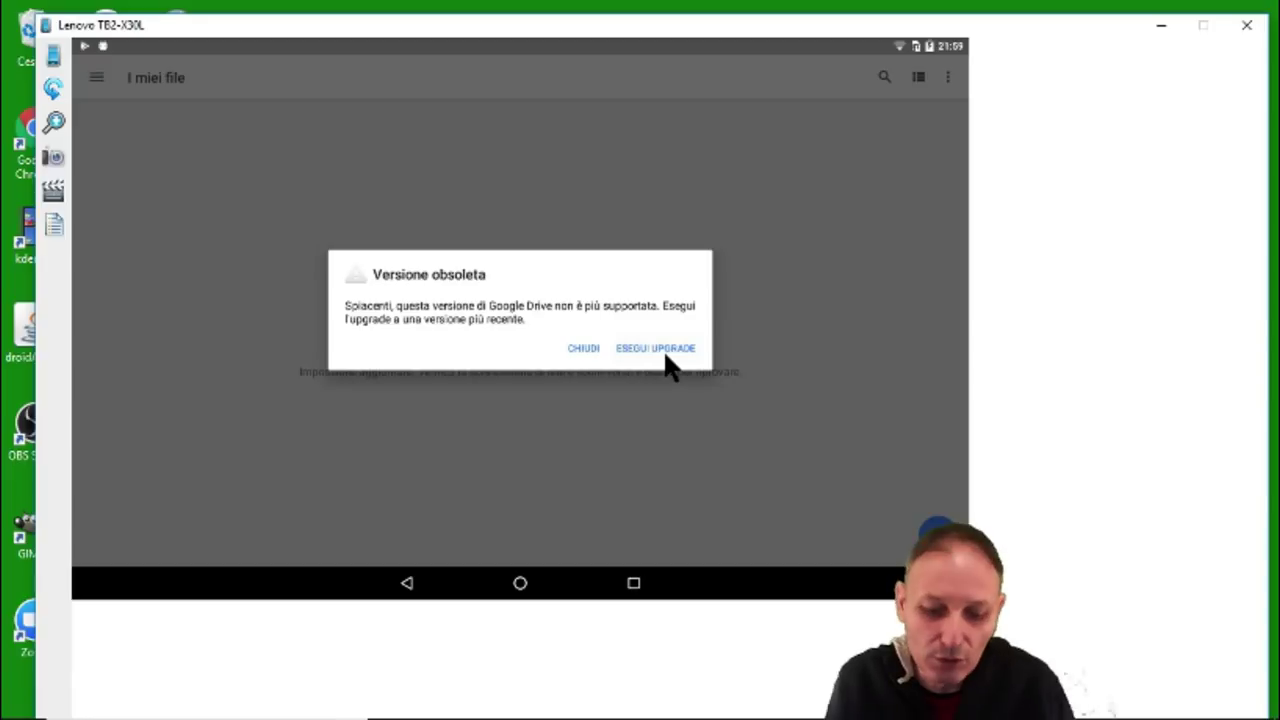
Update the outdated Google Drive app from the Play Store, then return to the home screen.
click(662, 350)
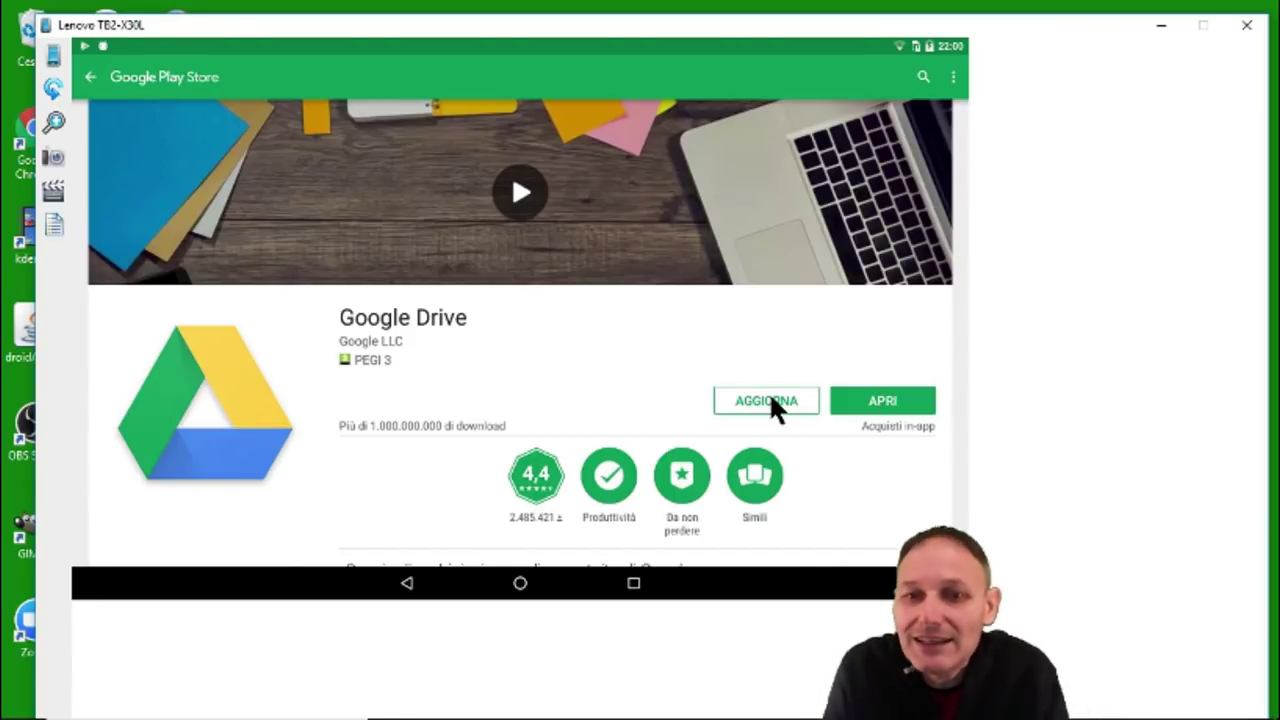
click(770, 394)
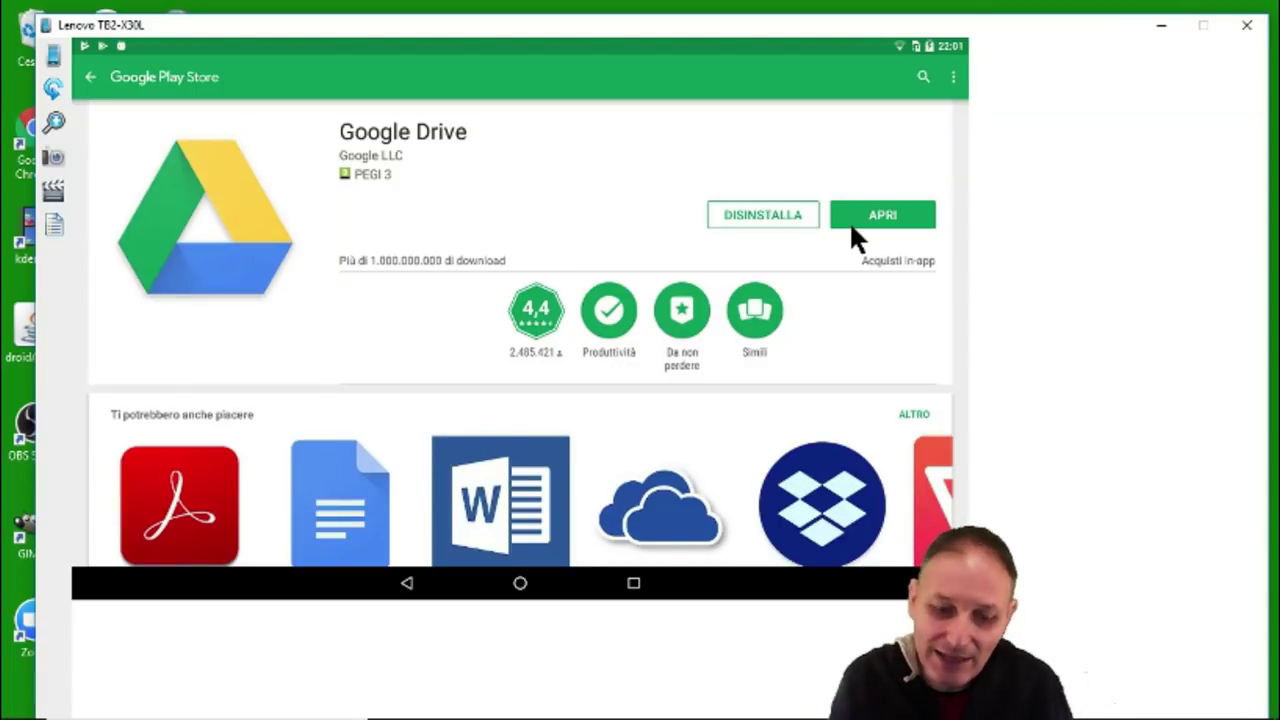
key(Home)
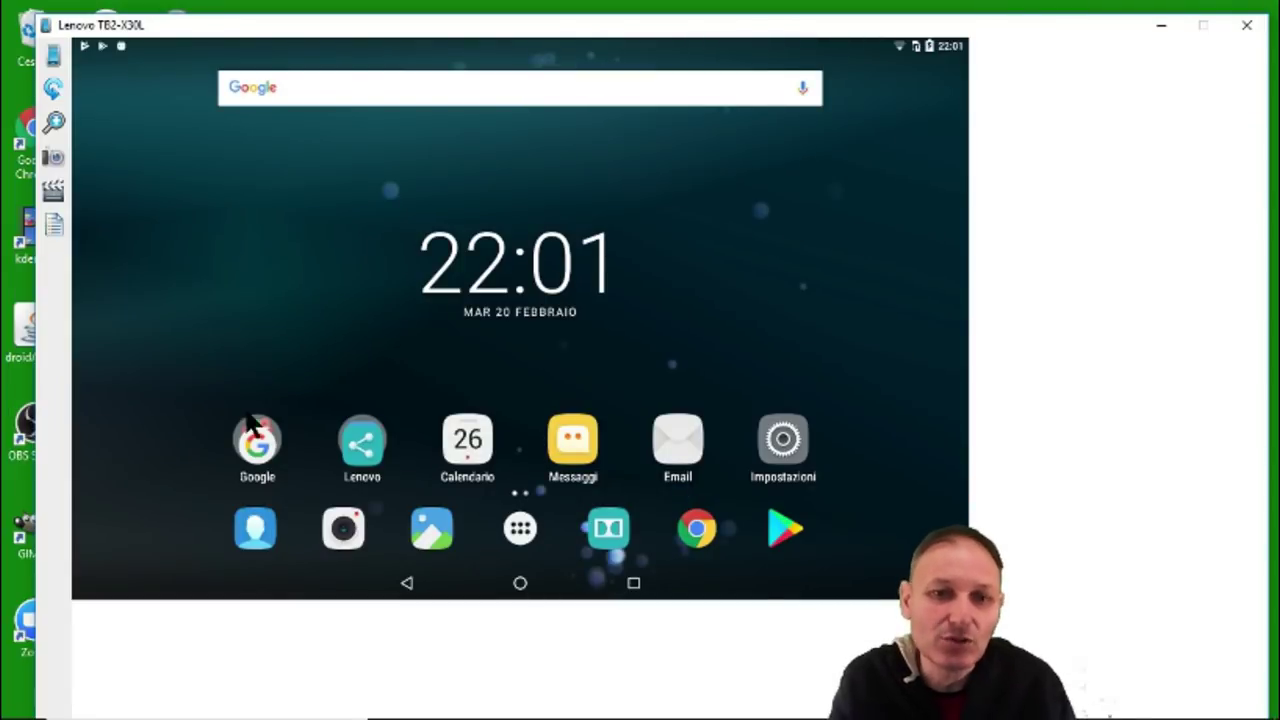
Open Il mio Drive from the tablet's Google folder and view the photo DSCN8689.JPG.
click(262, 447)
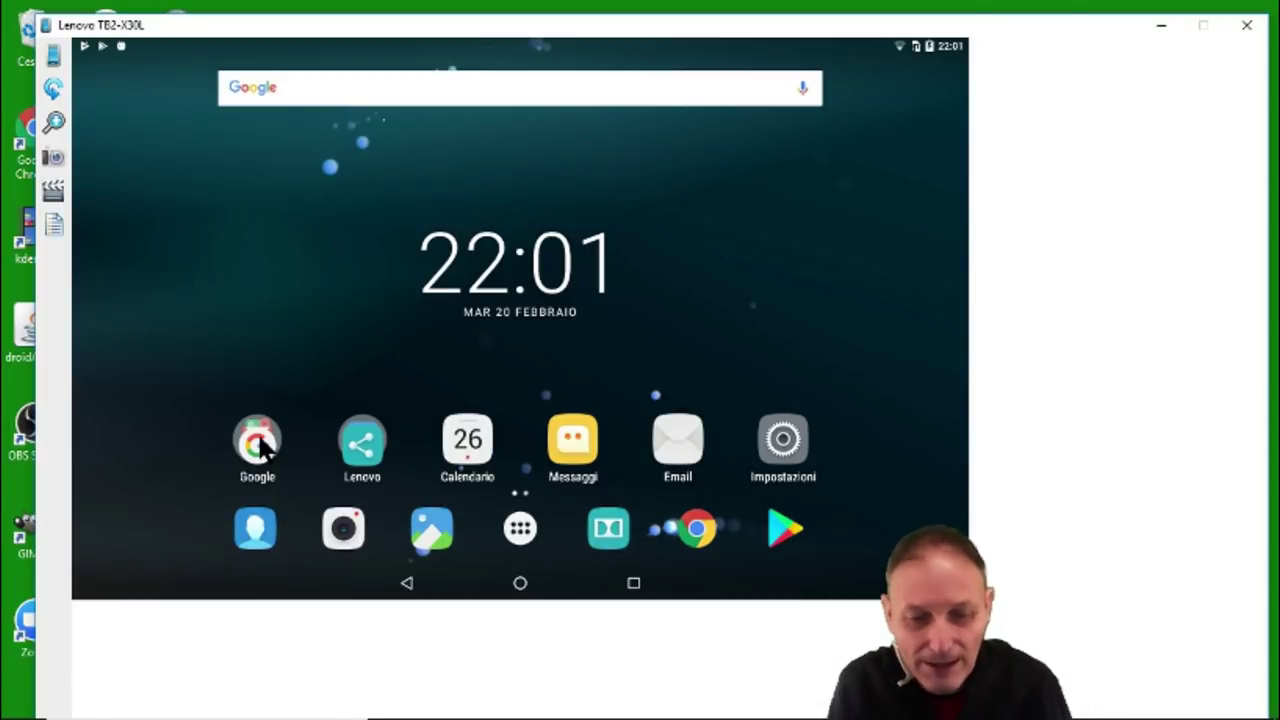
click(260, 445)
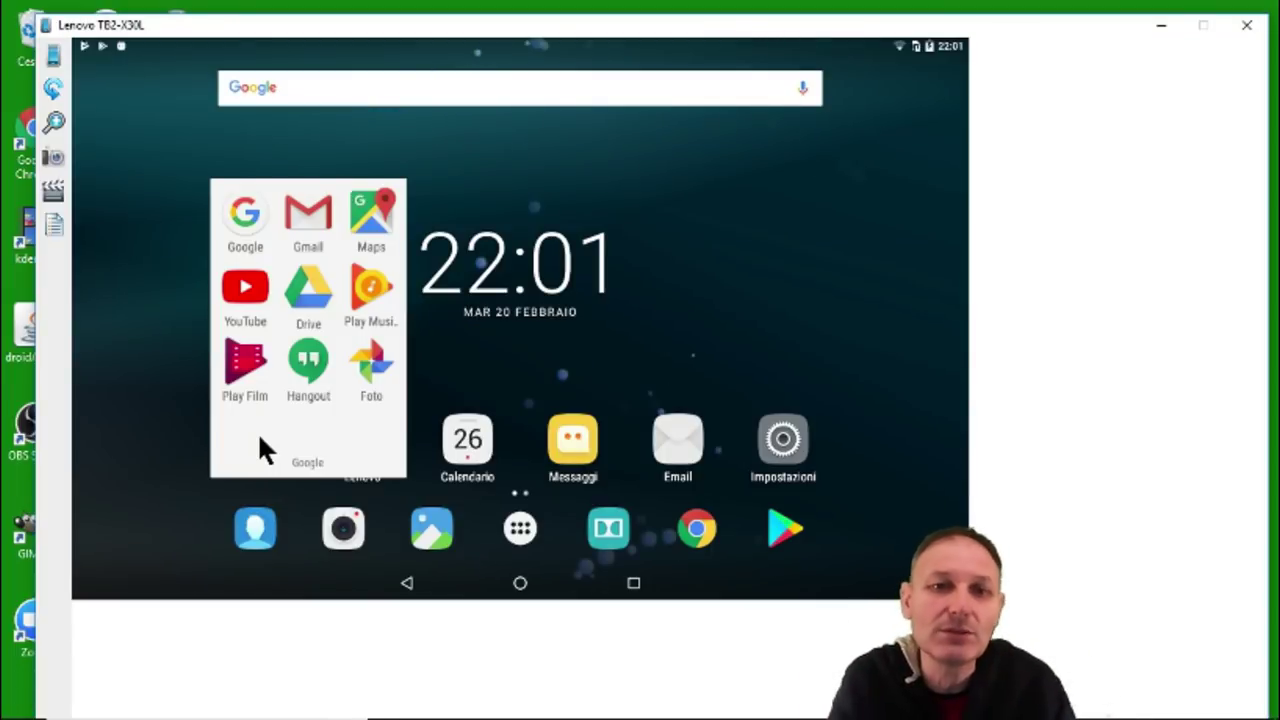
click(310, 292)
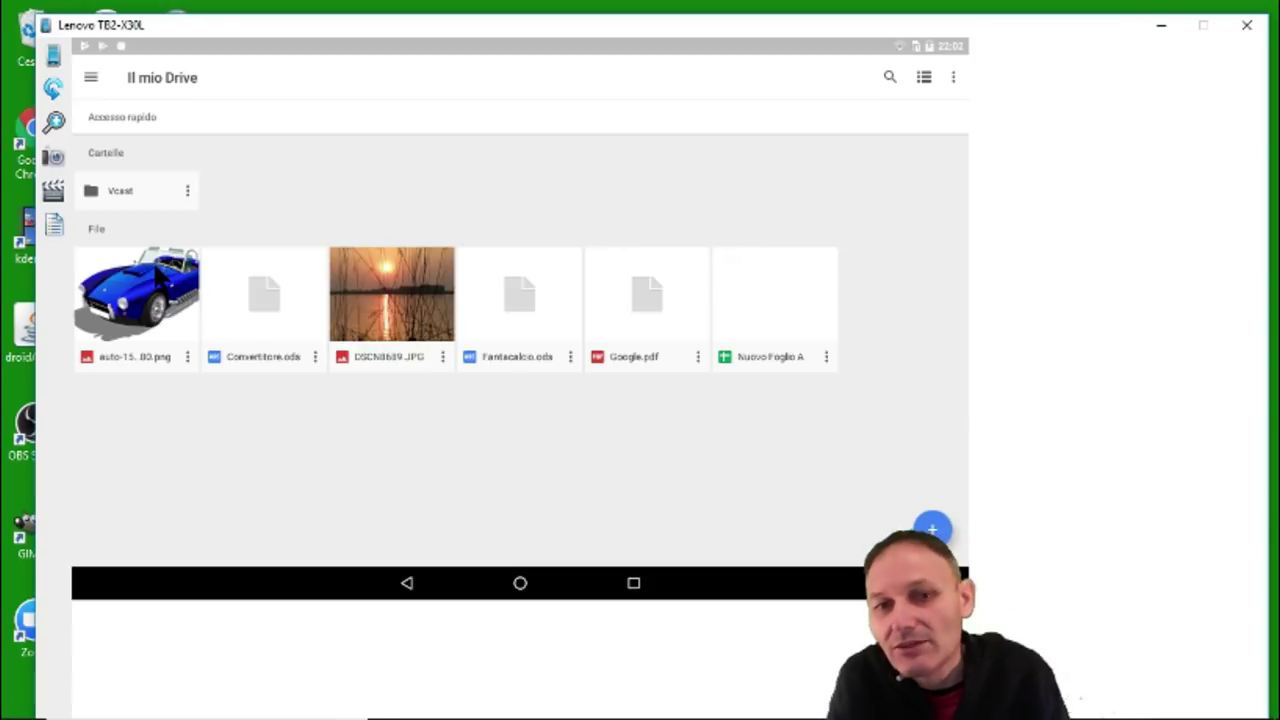
click(370, 308)
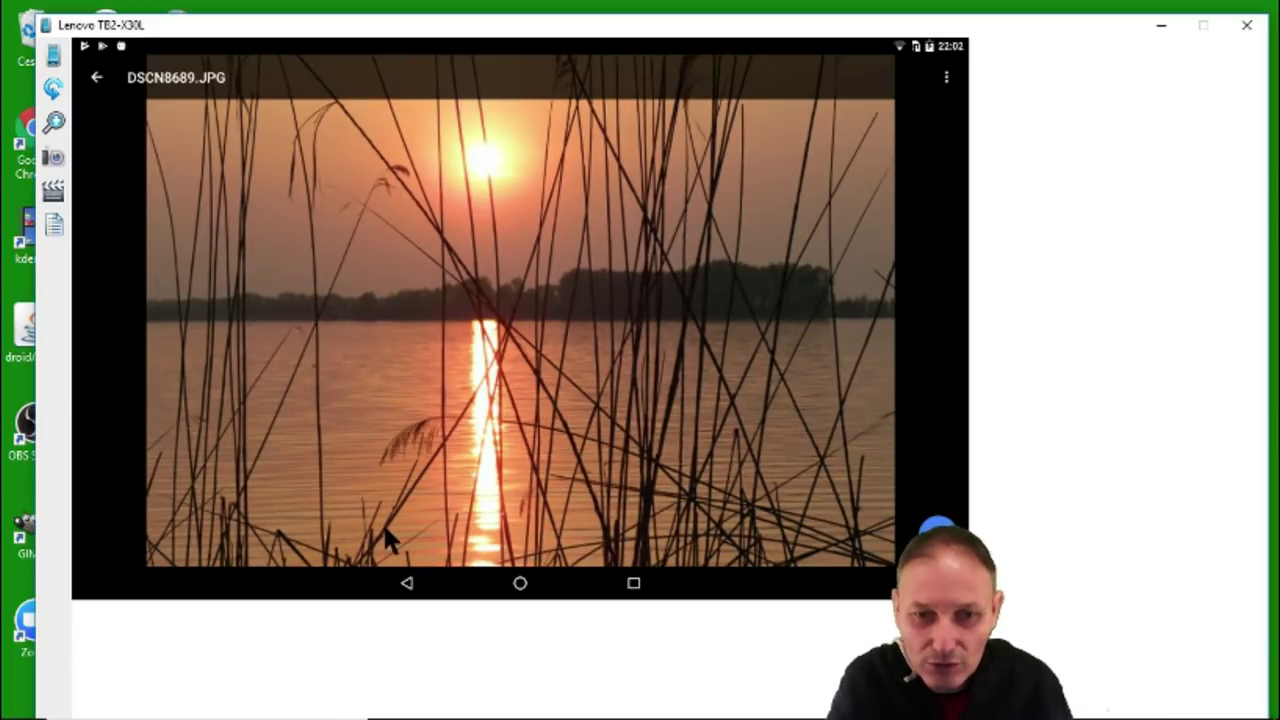
click(421, 592)
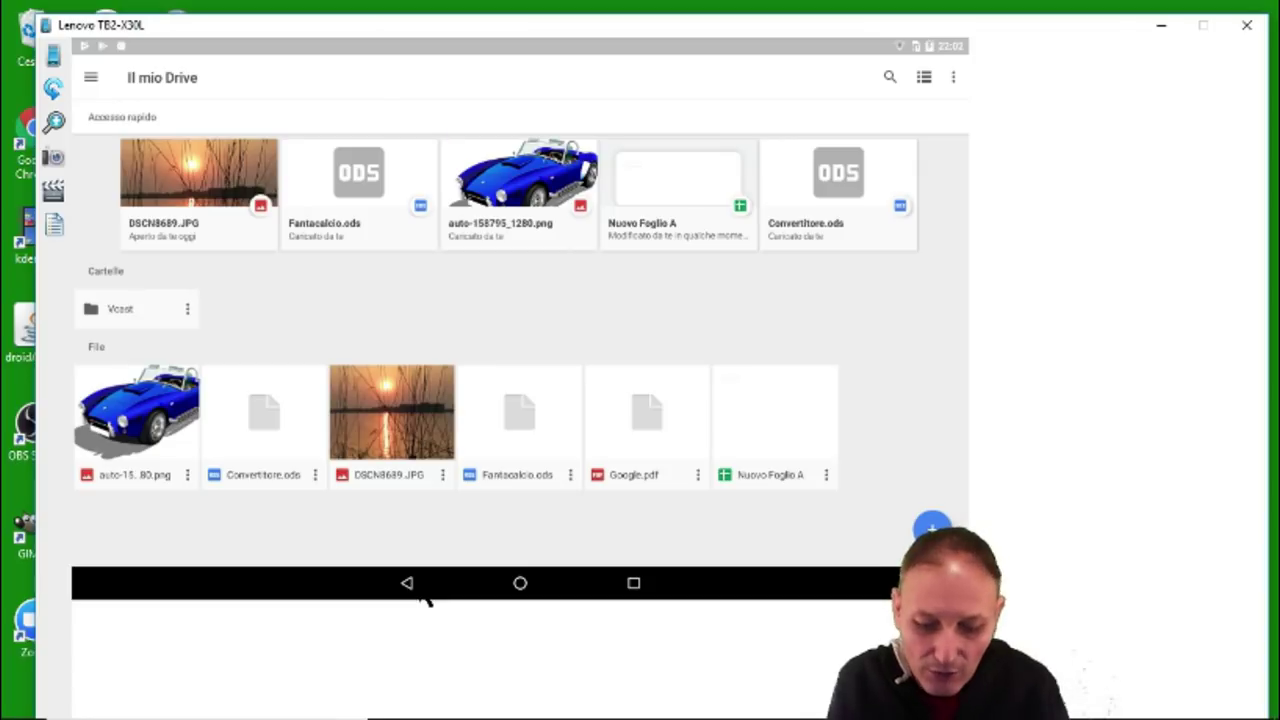
Exit Google Drive back to the tablet's home screen with the Back button.
click(421, 592)
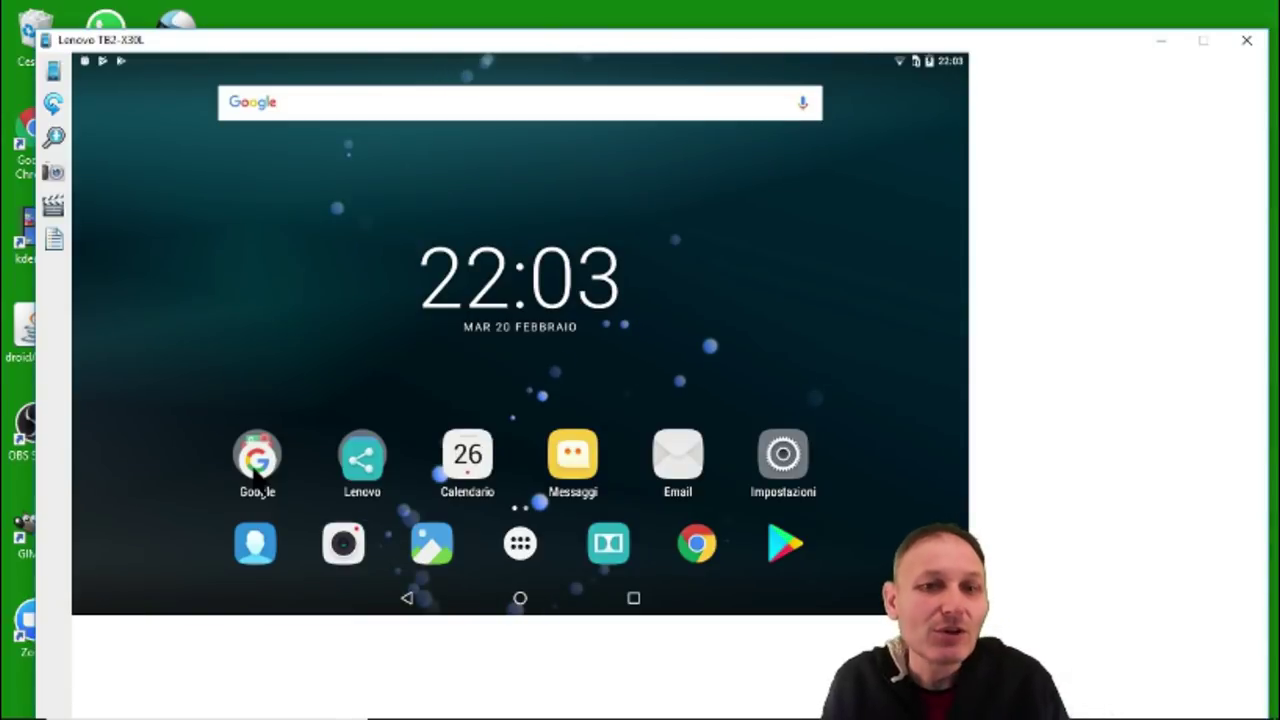
Launch Gmail from the tablet's Google folder to show the Principale inbox.
click(254, 468)
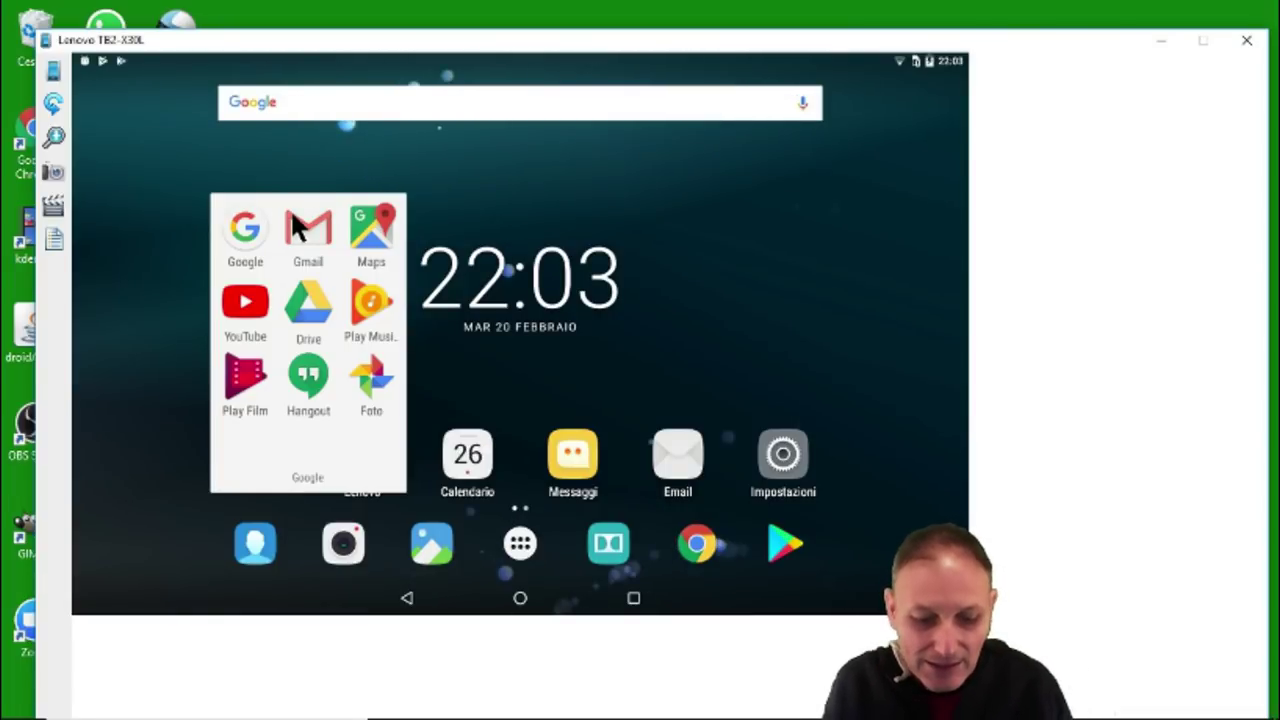
click(307, 229)
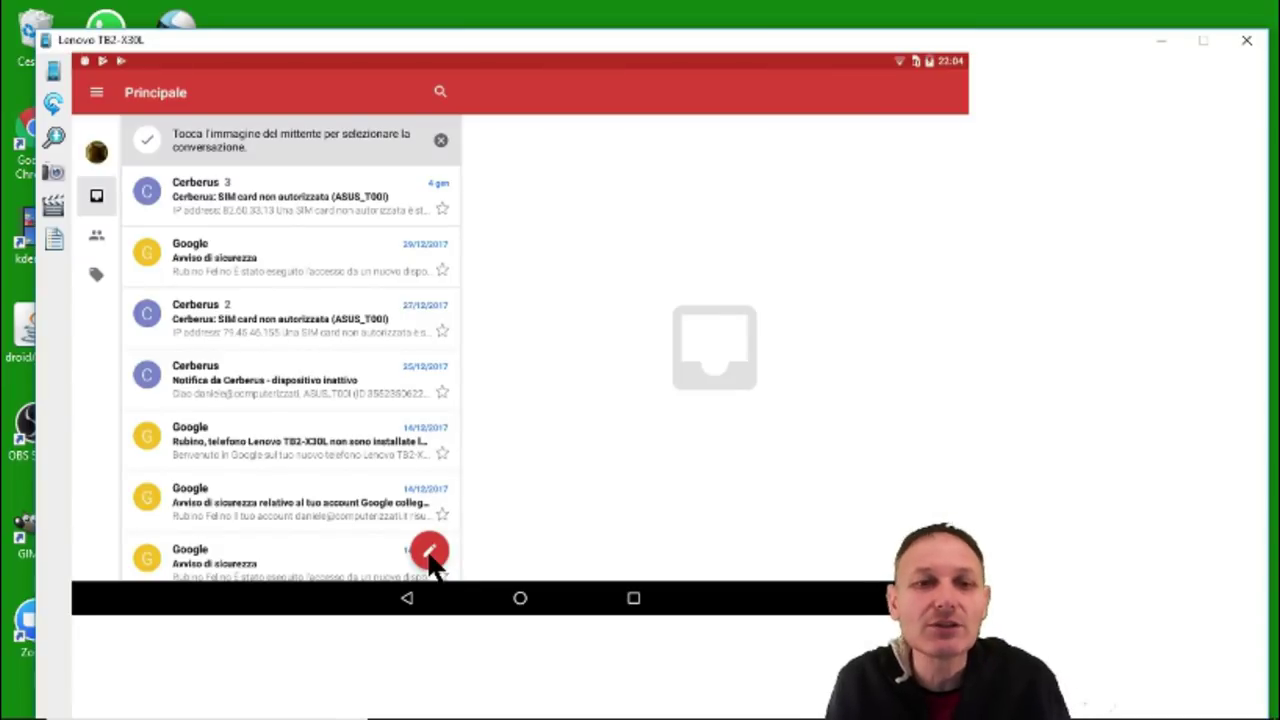
Compose a new Gmail message and enter the recipient's e-mail address in the A field.
click(430, 552)
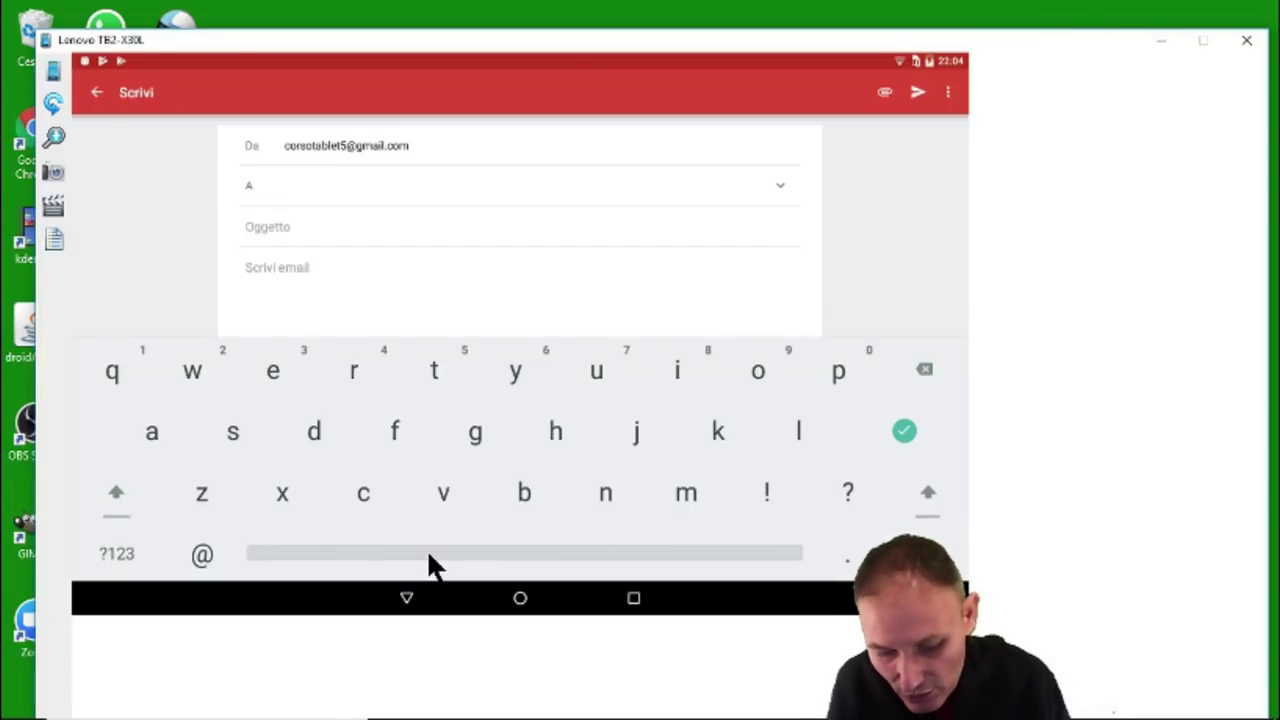
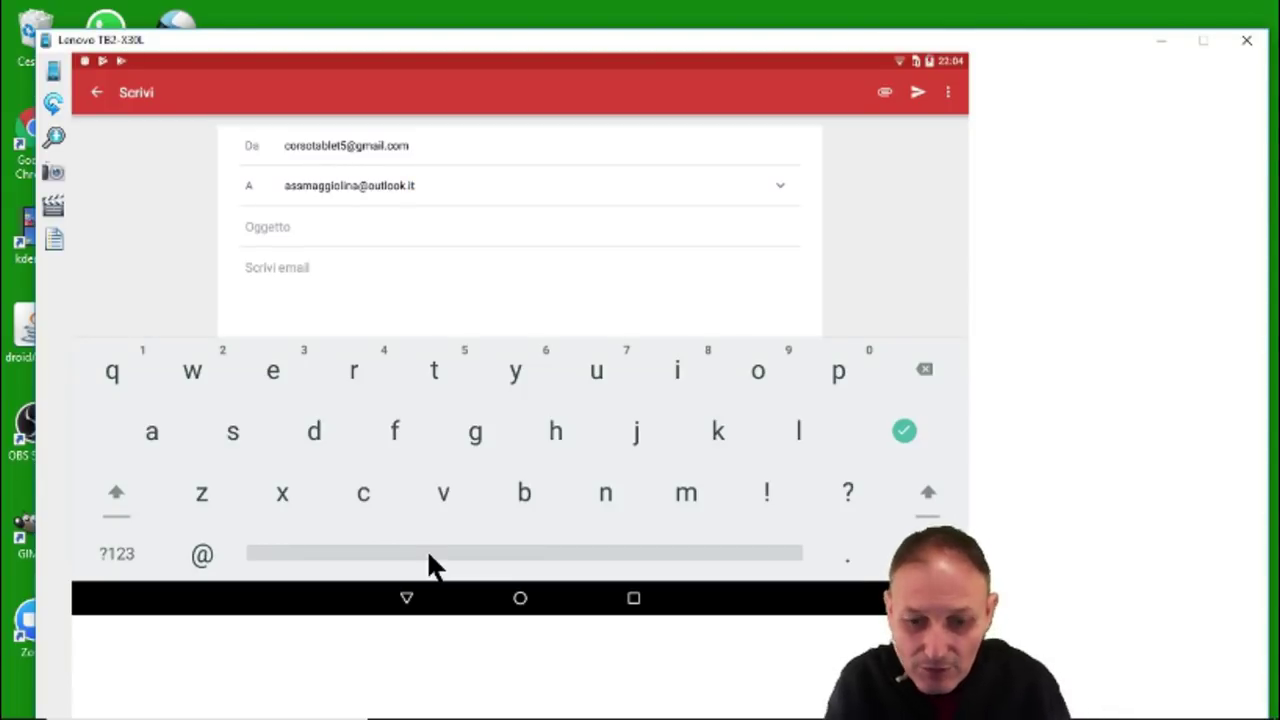
Enter the subject 'Foto dal divanoo' and start the body with the sender's first name.
click(367, 231)
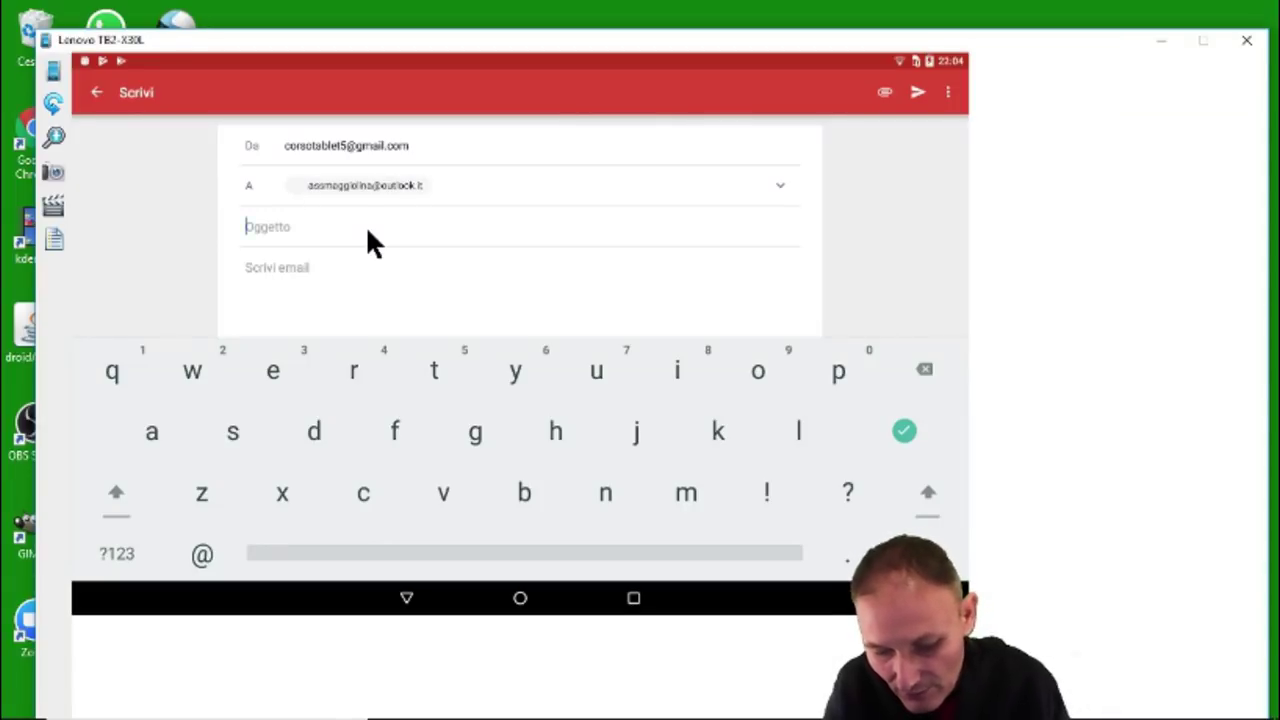
text(E)
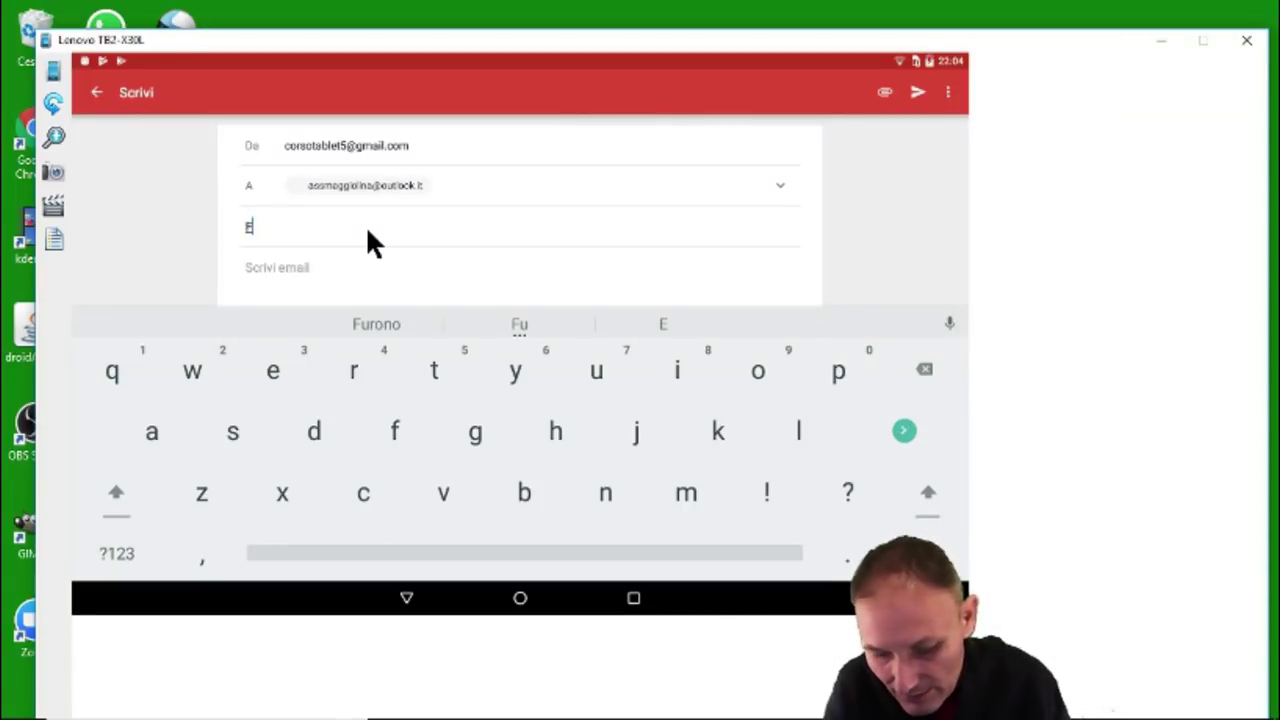
text(oto dal di)
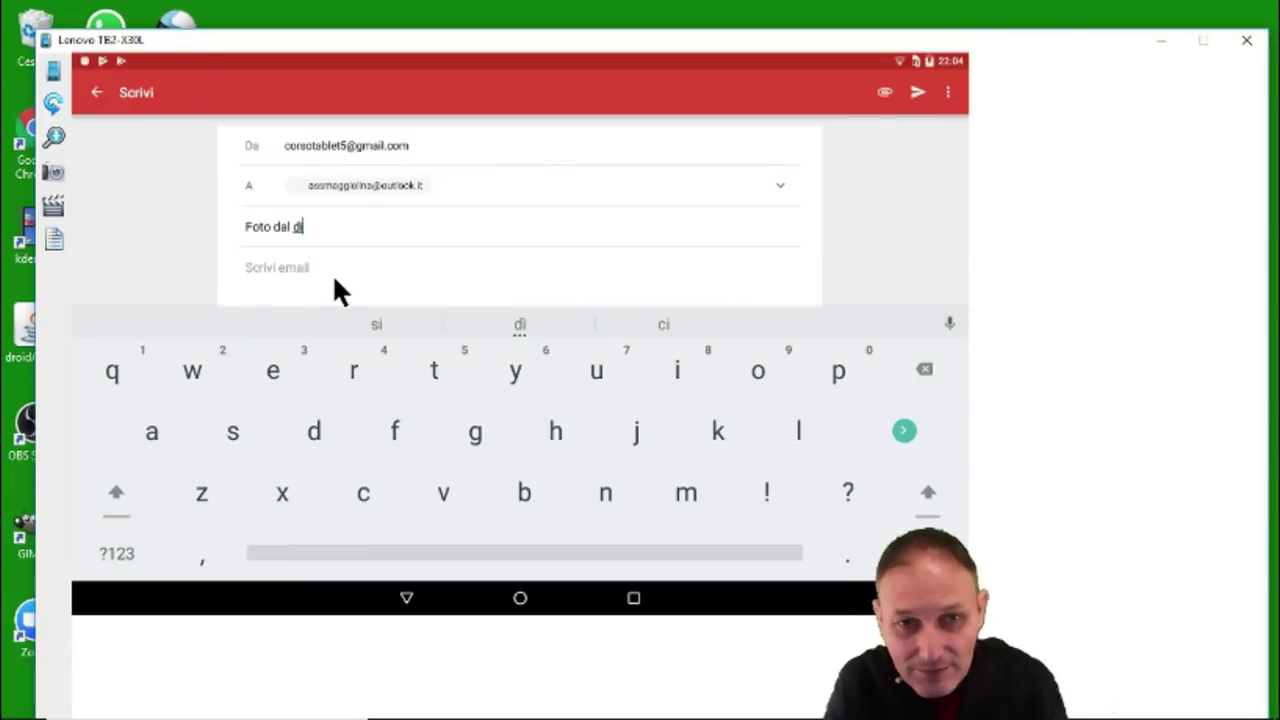
text(vano)
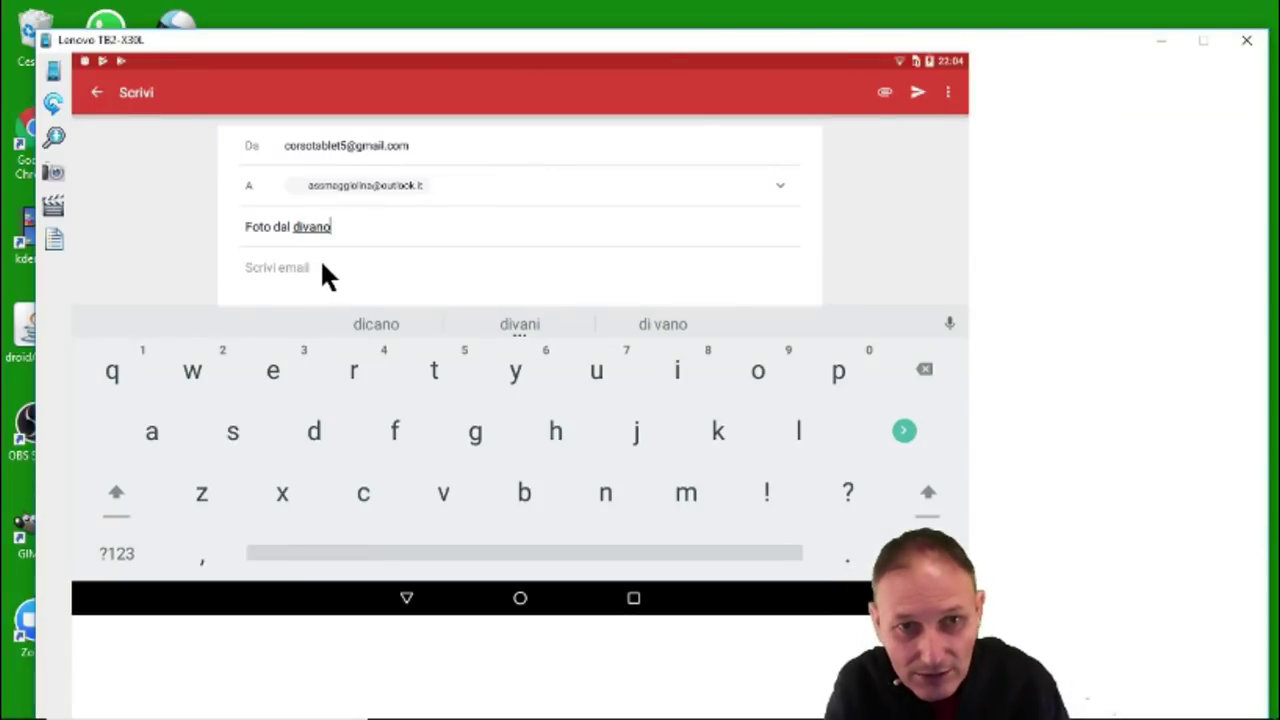
text(o)
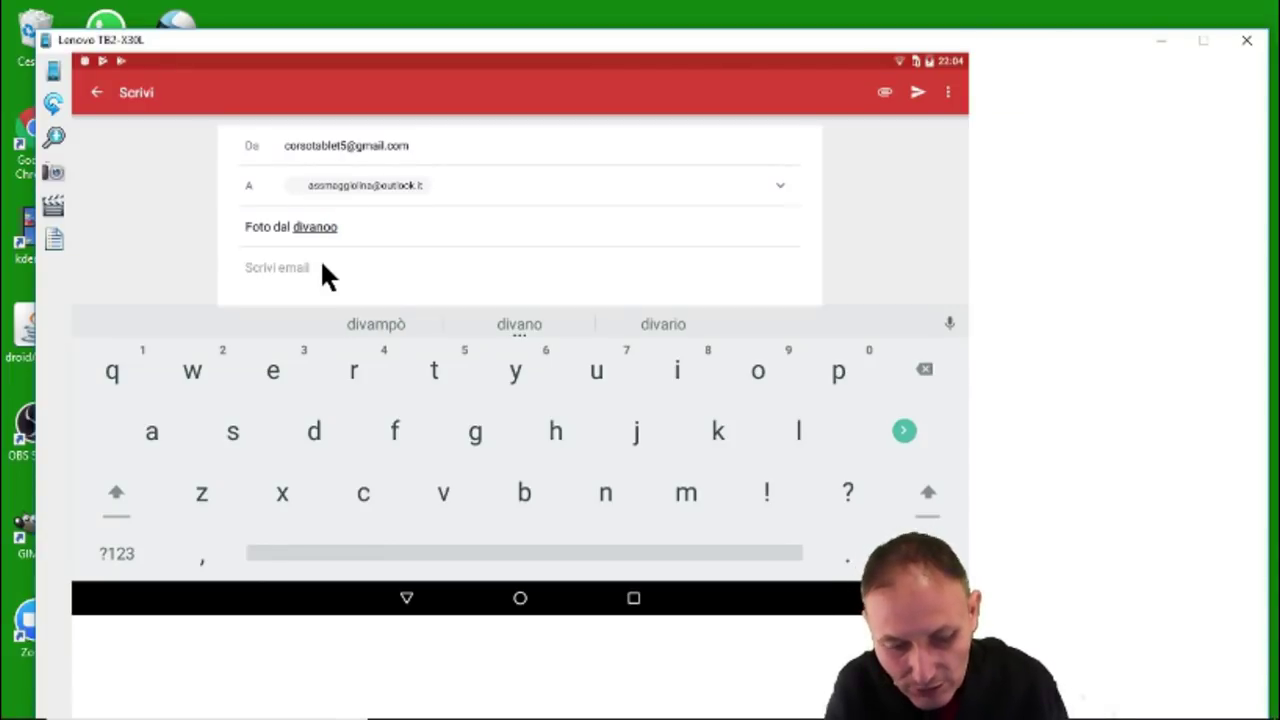
click(322, 266)
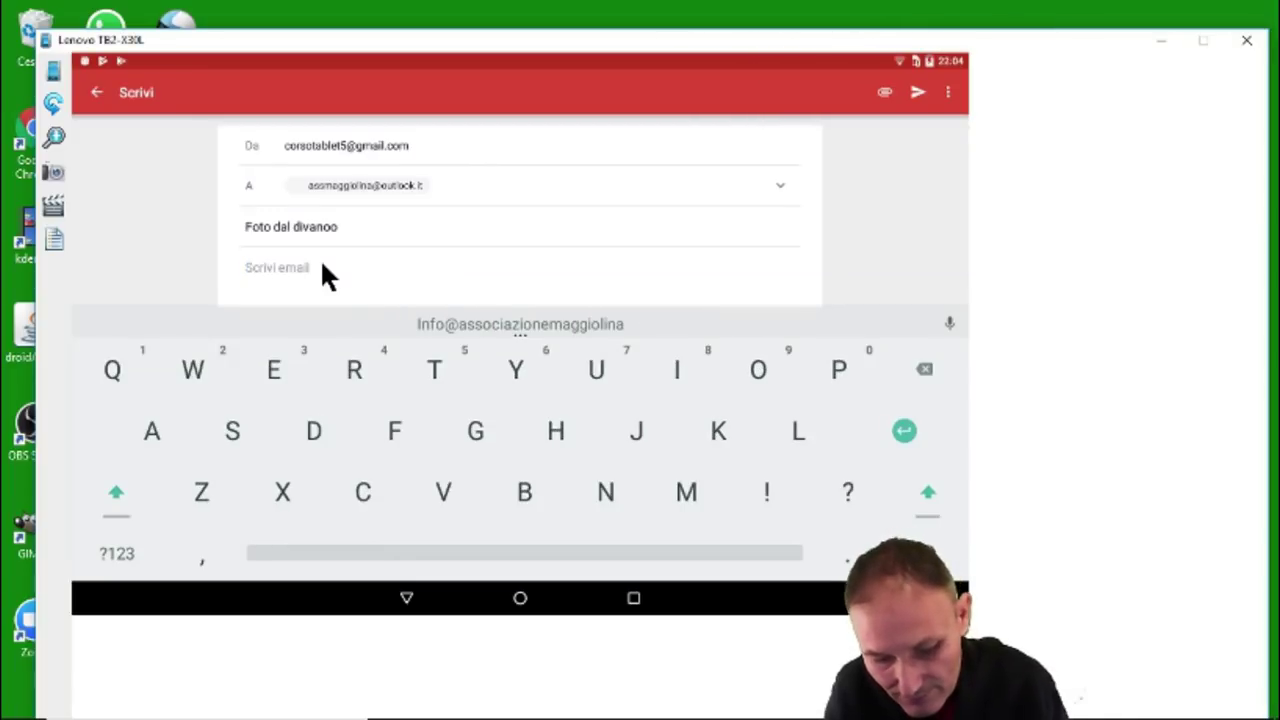
text(Da)
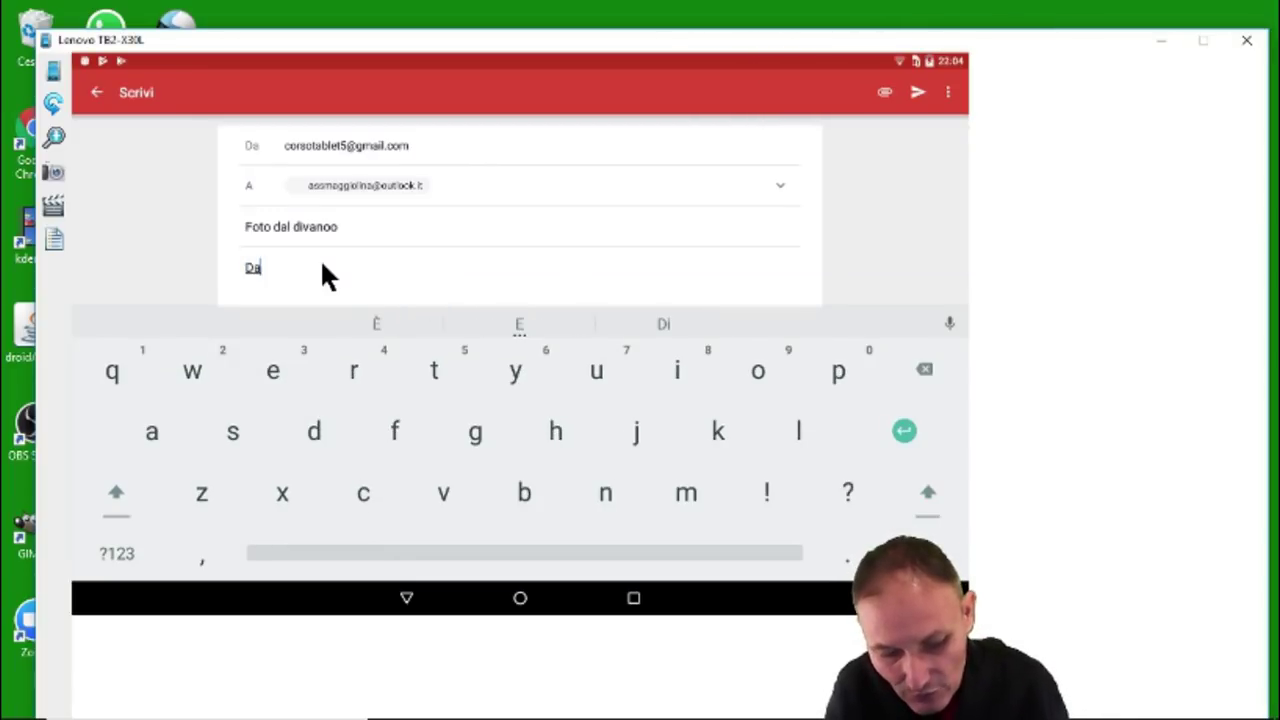
text(nie)
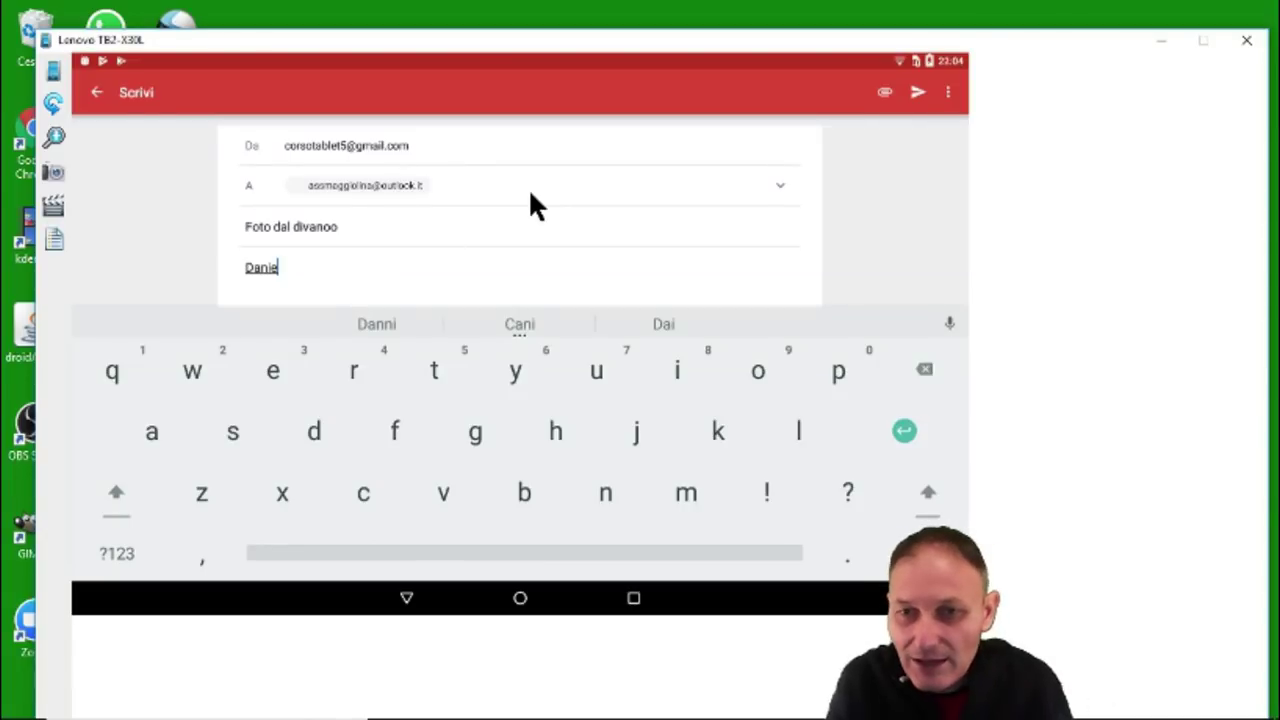
text(le)
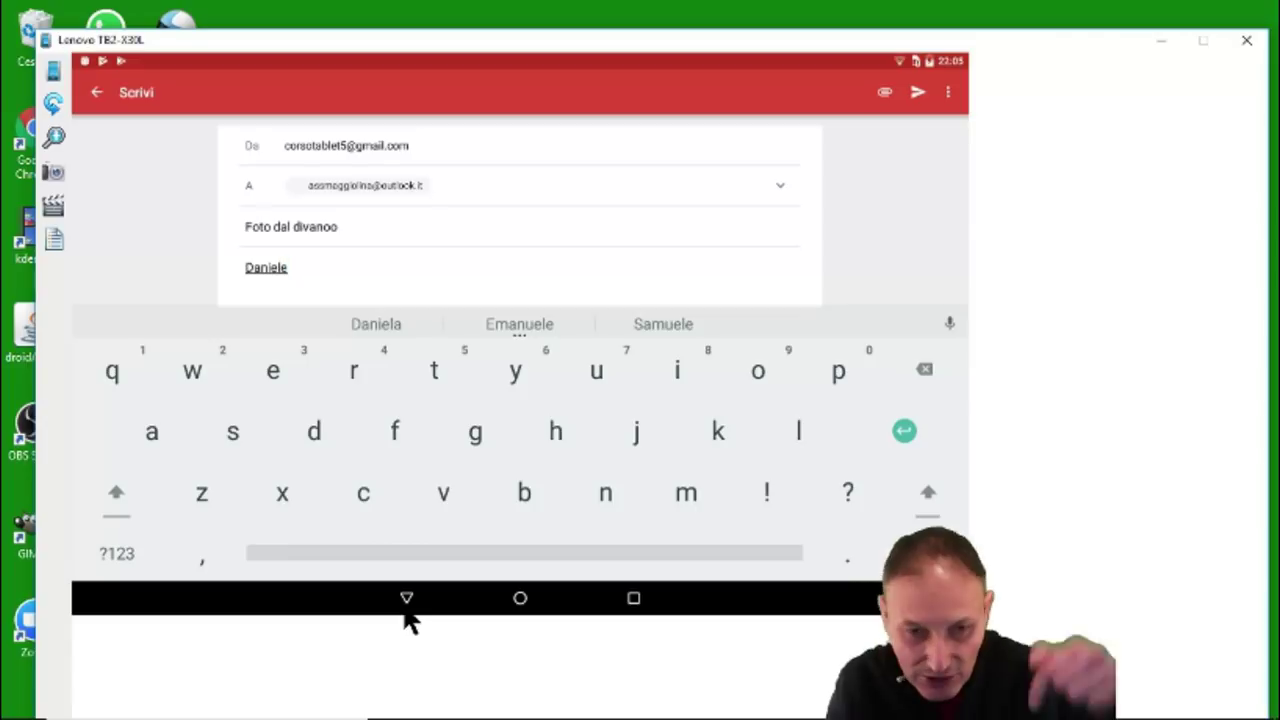
Hide the on-screen keyboard and choose to insert a file from Google Drive.
click(406, 610)
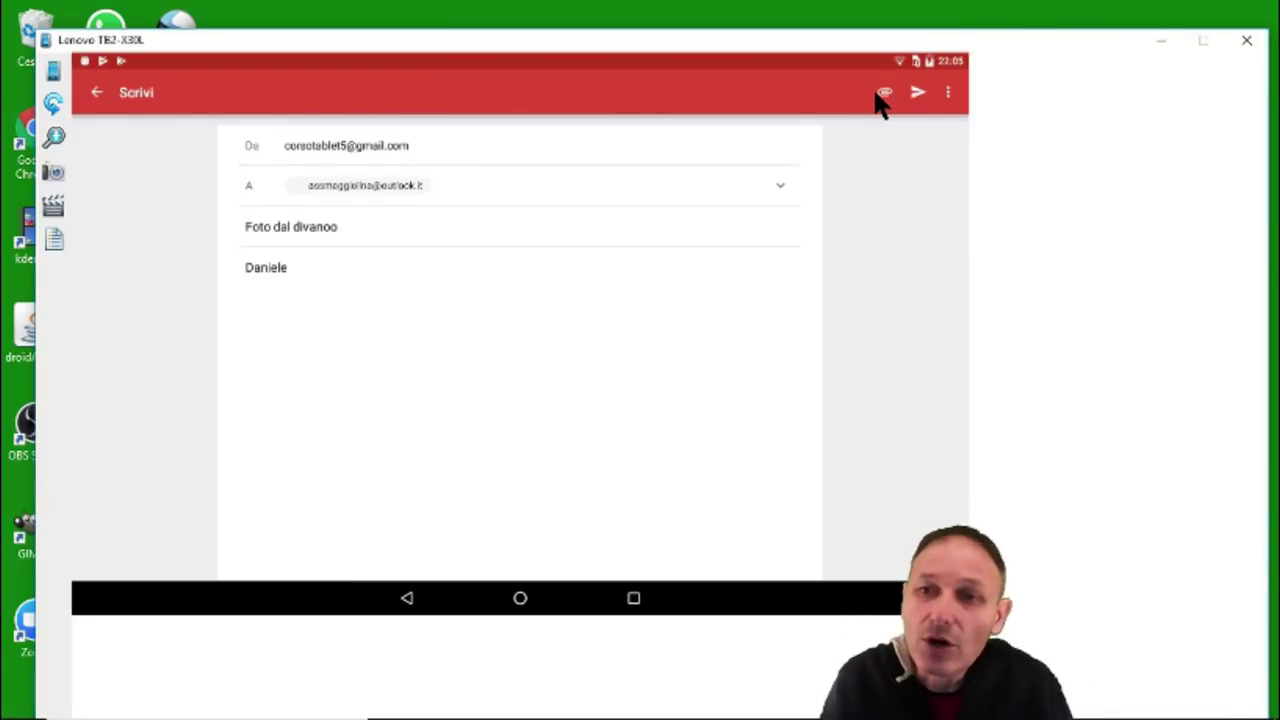
click(884, 93)
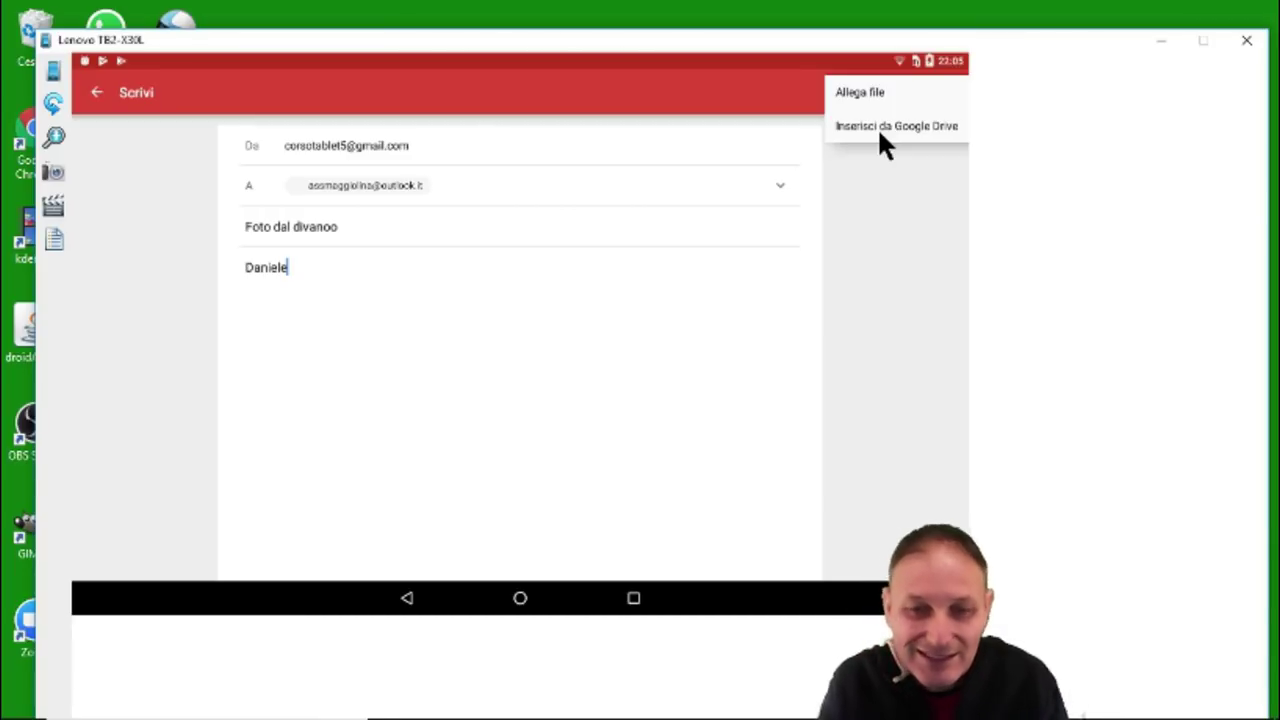
click(880, 134)
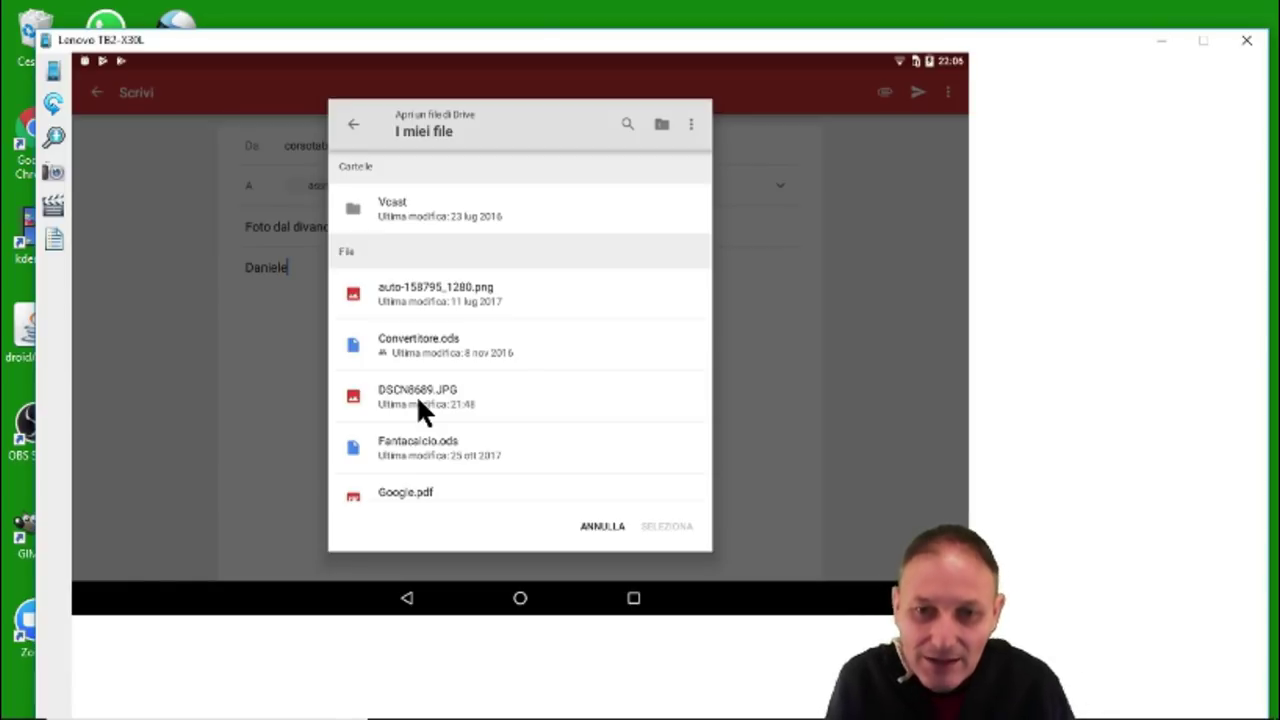
Select DSCN8689.JPG from My files in the Drive picker and insert it.
click(418, 400)
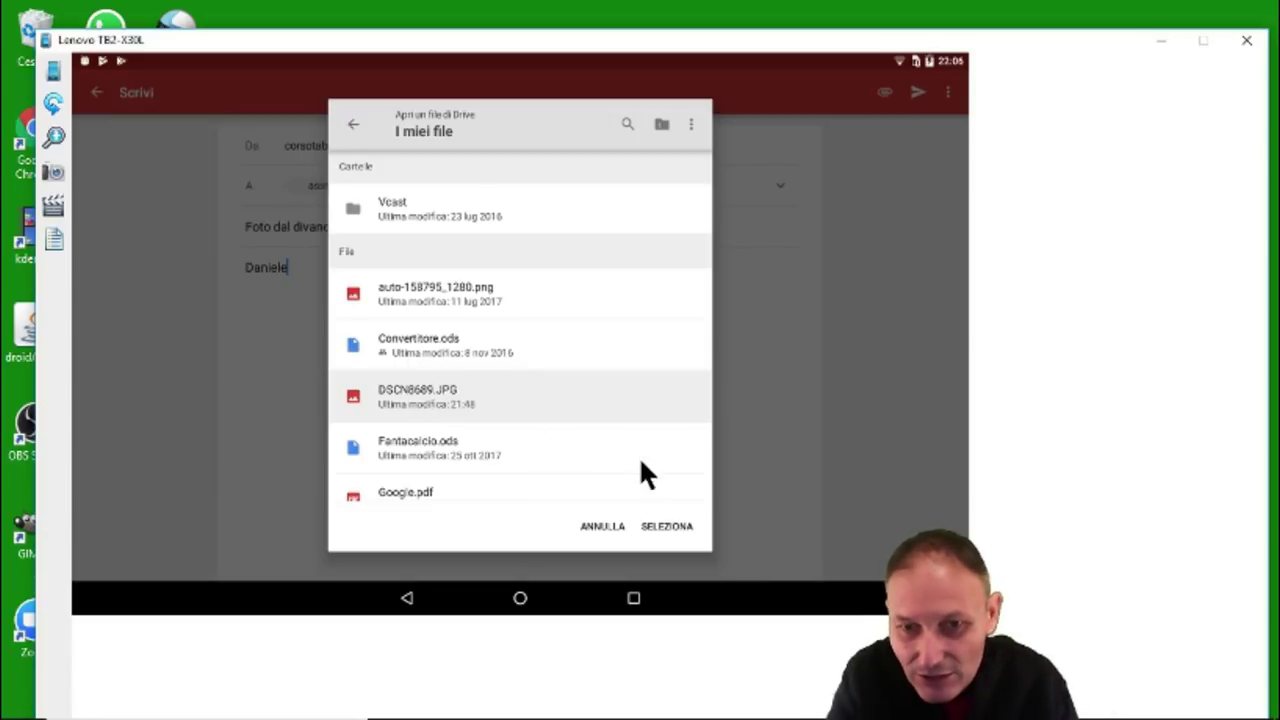
click(667, 525)
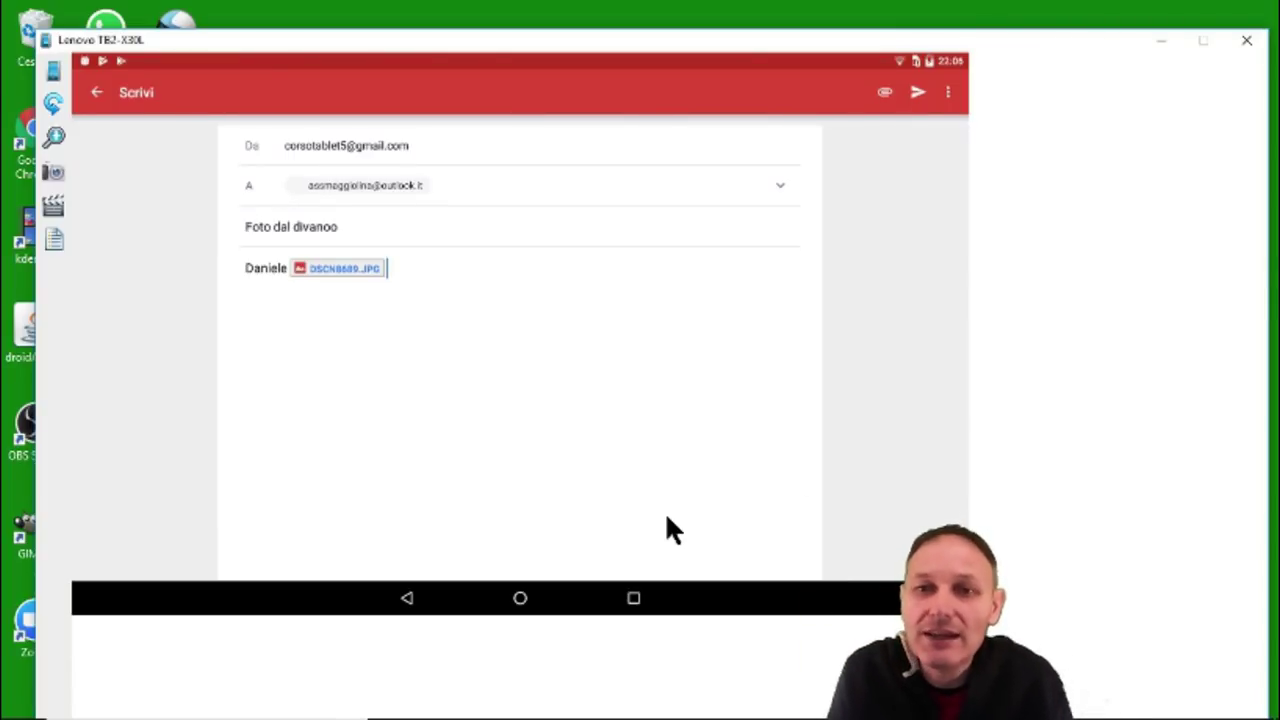
Send the email, keeping the Drive link's sharing access at 'Può visualizzare'.
click(921, 86)
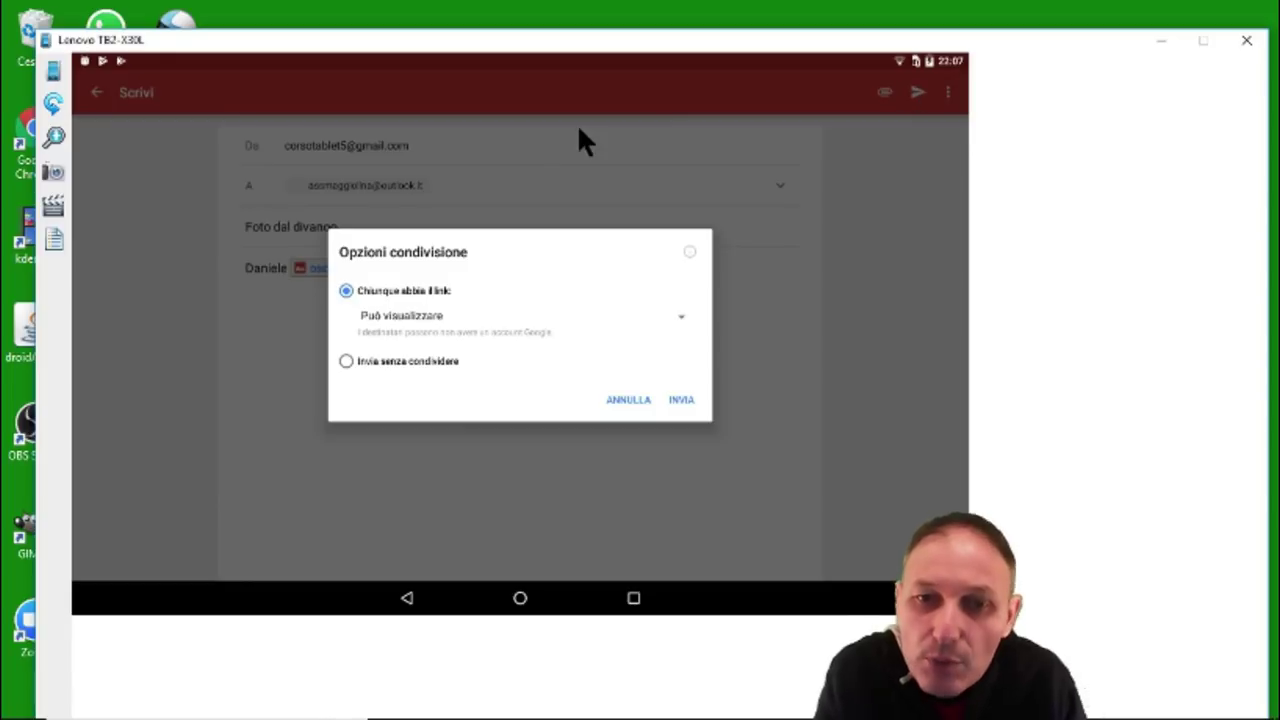
click(680, 322)
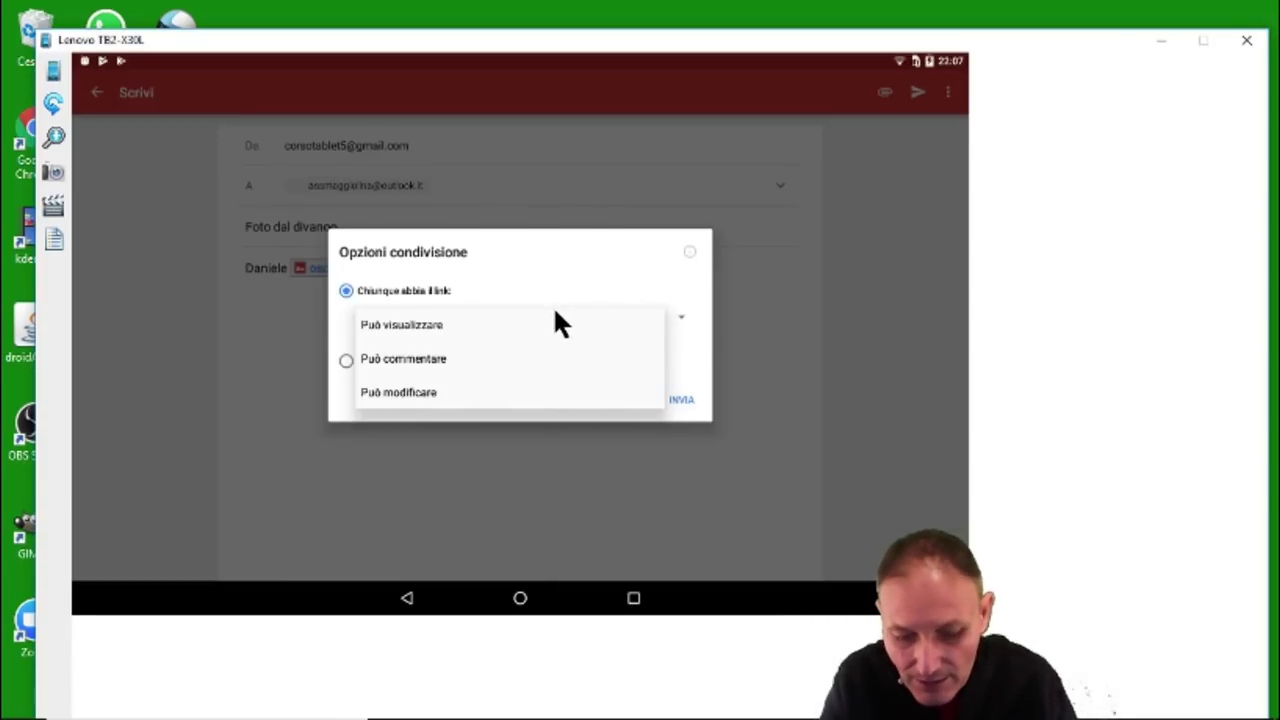
click(682, 398)
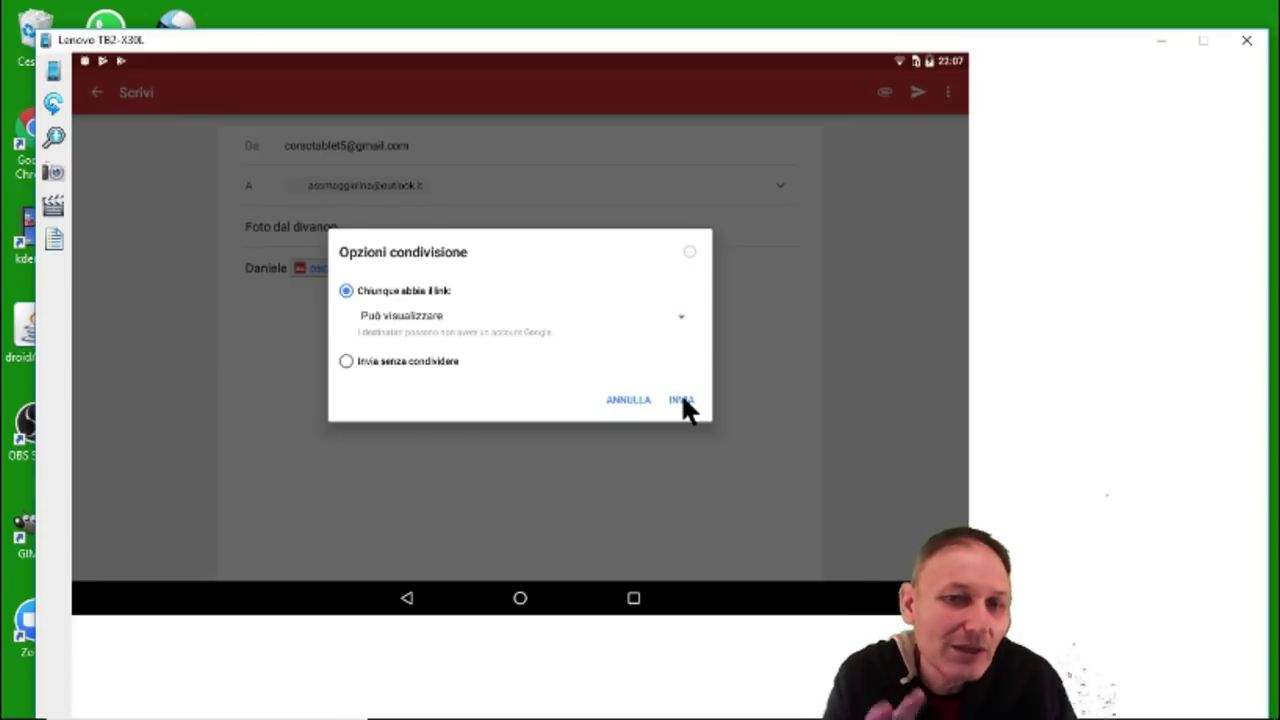
click(682, 397)
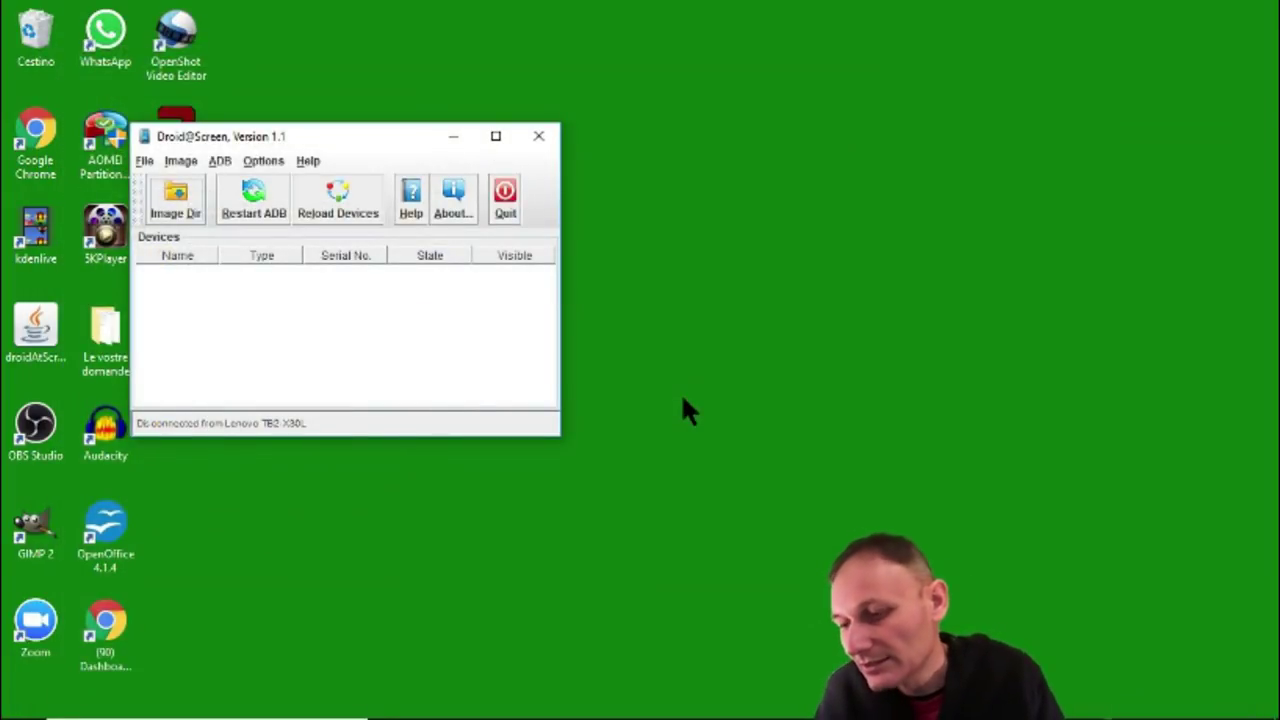
Quit Droid@Screen, bring Chrome back to the front and close the Google Drive tab.
click(537, 137)
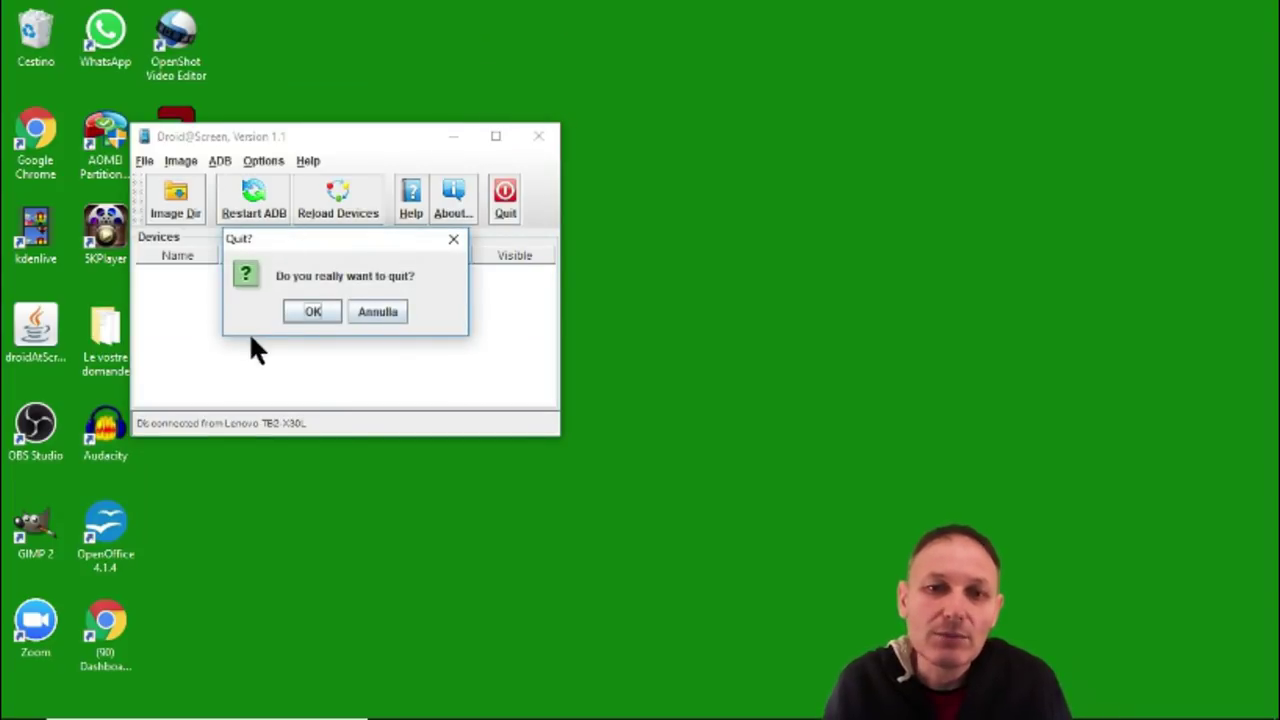
click(310, 312)
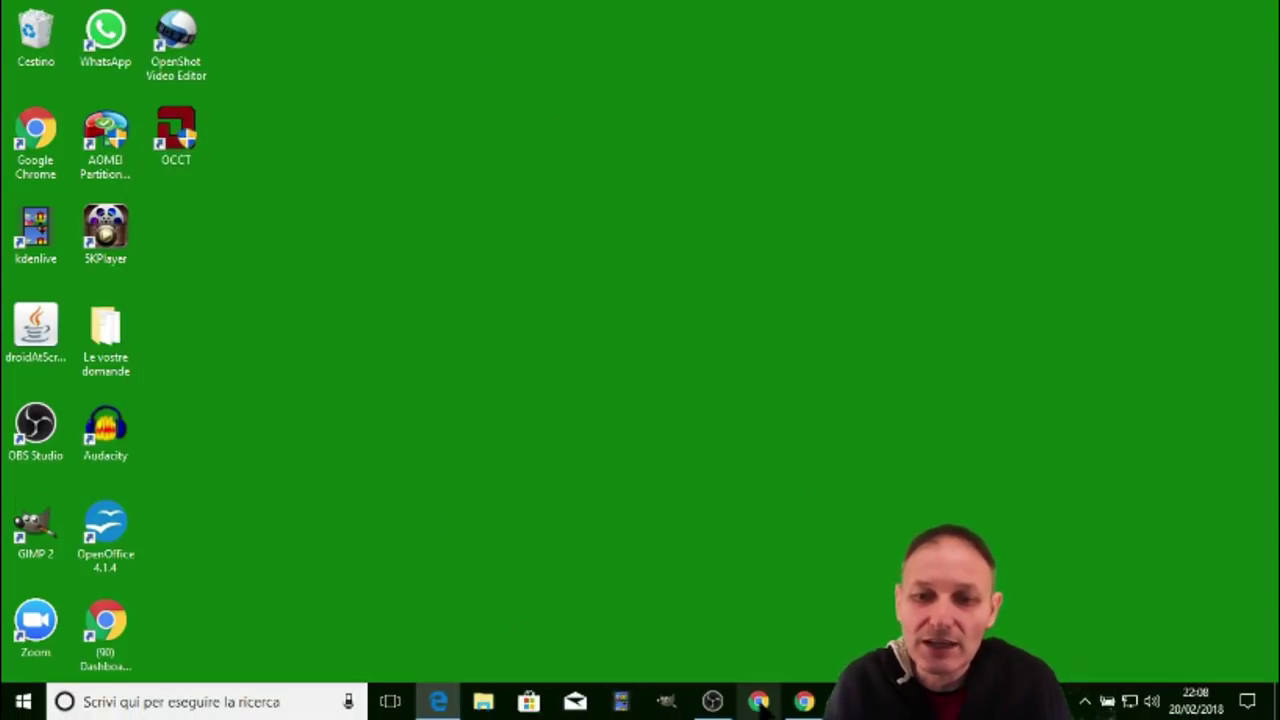
click(805, 701)
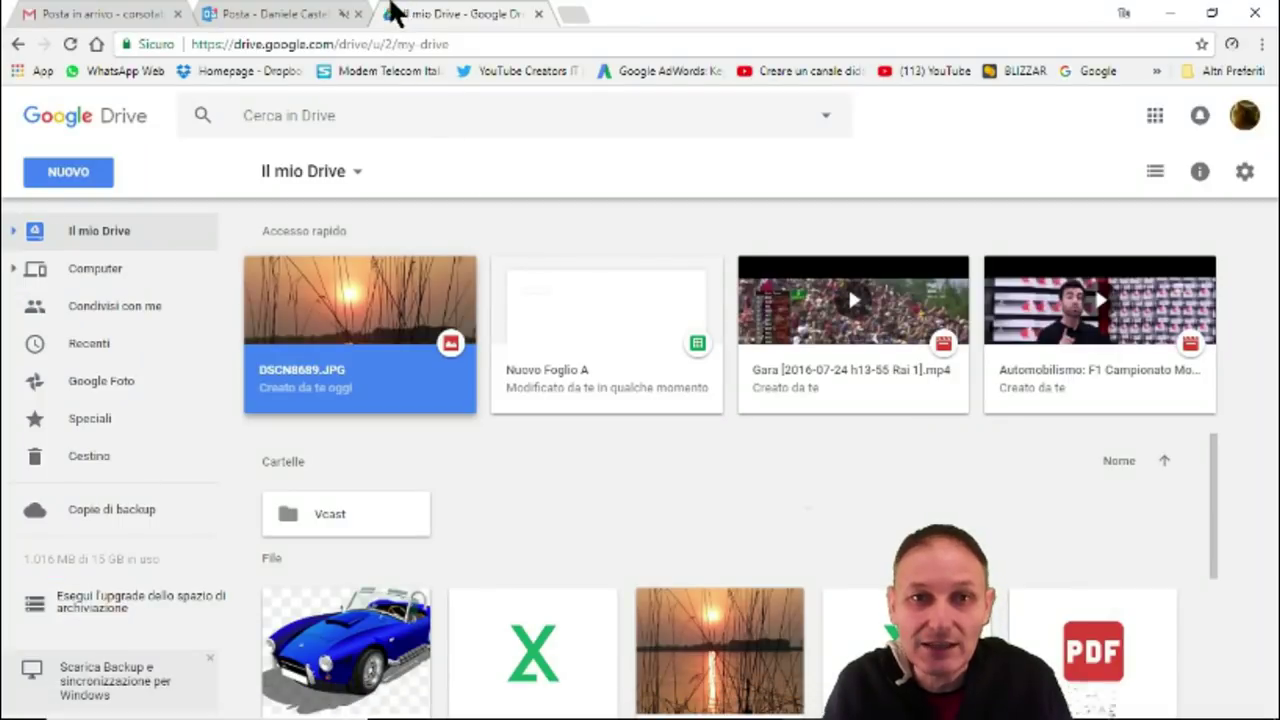
click(538, 14)
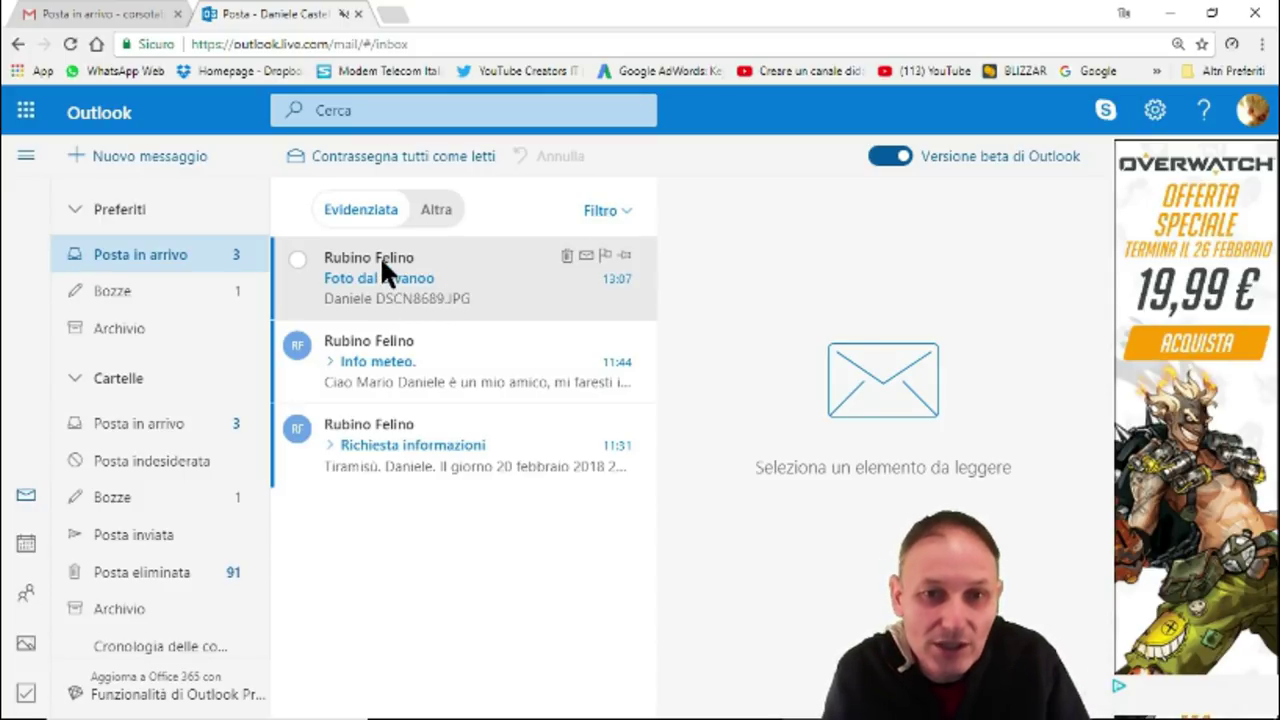
Open the received 'Foto dal divanoo' email from the top of the inbox.
click(380, 270)
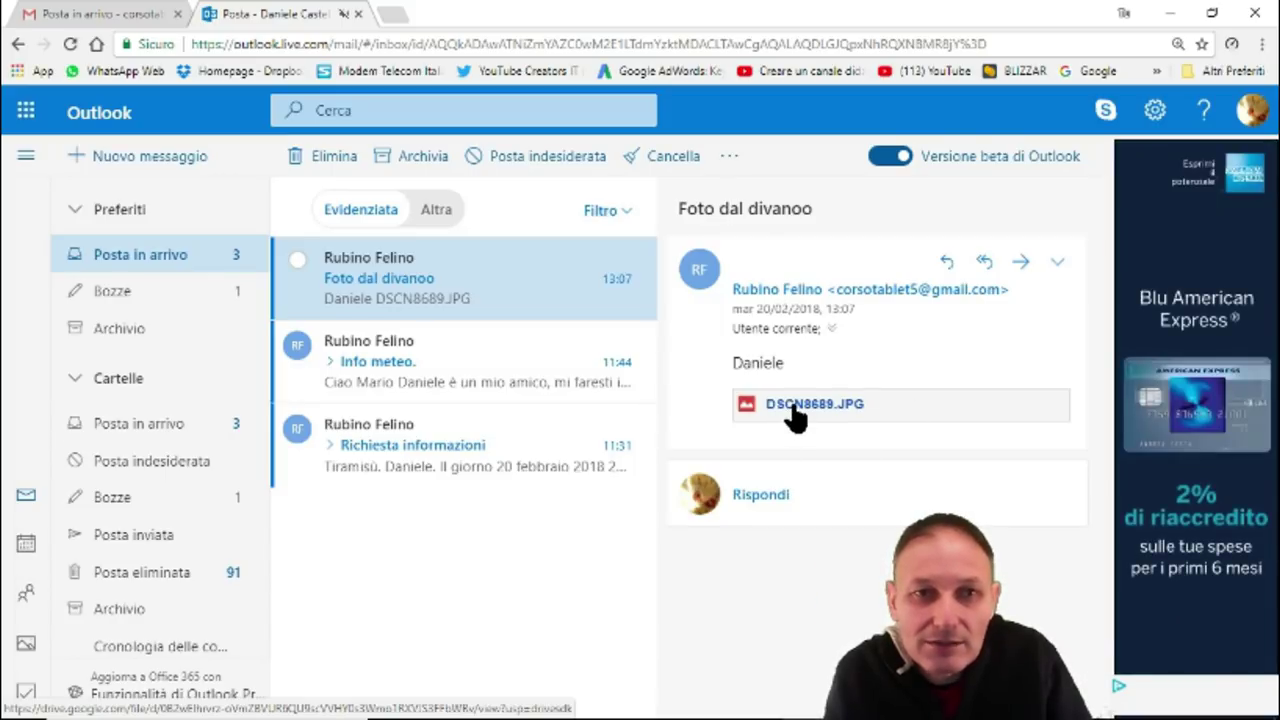
View the DSCN8689.JPG sunset photo in Google Drive, then close Chrome.
click(790, 405)
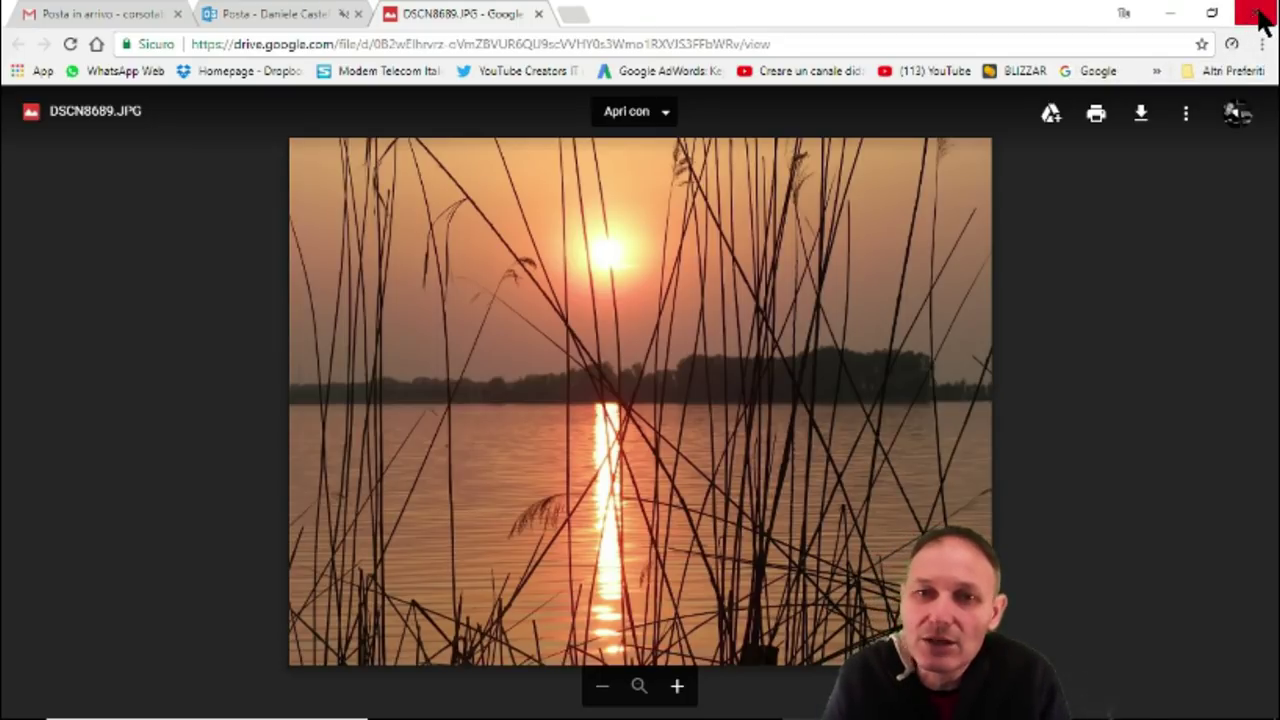
click(1257, 16)
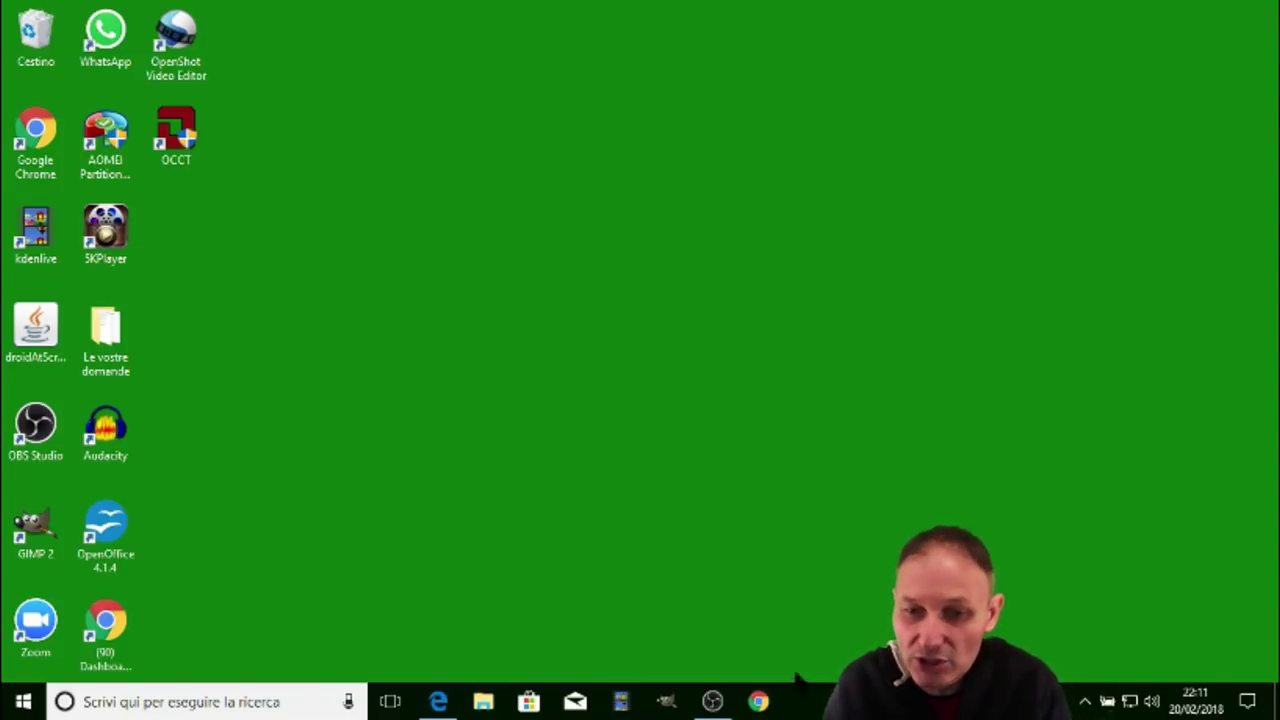
Relaunch Google Chrome from the taskbar to the google.it homepage.
click(759, 702)
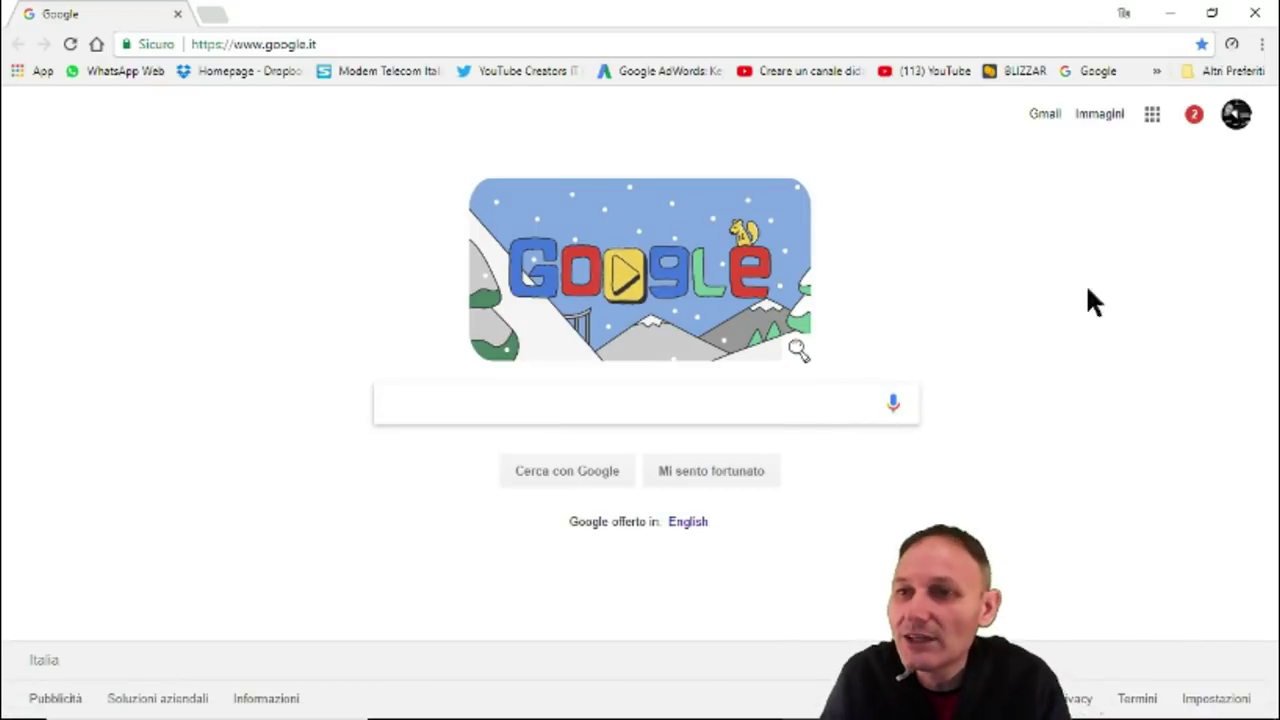
Show the three-dot 'Customize and control Google Chrome' menu.
click(1262, 45)
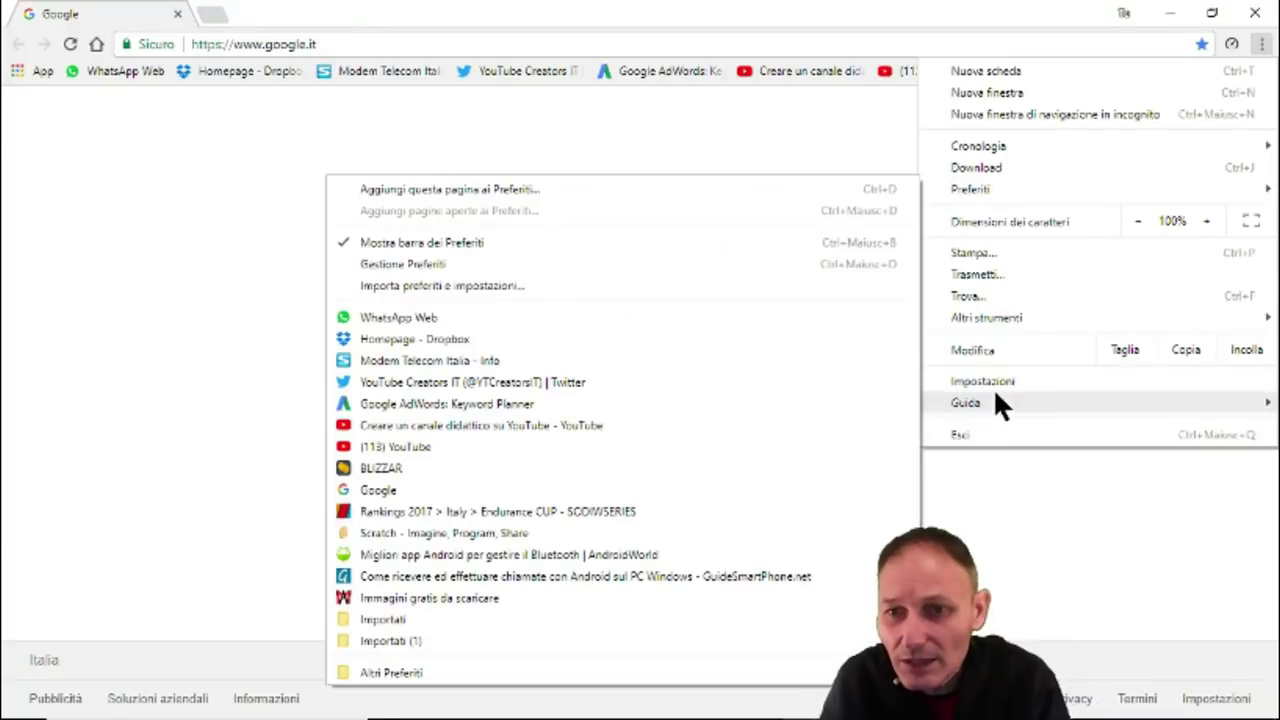
Open Impostazioni and expand the advanced section to reach privacy, security and password settings.
click(994, 382)
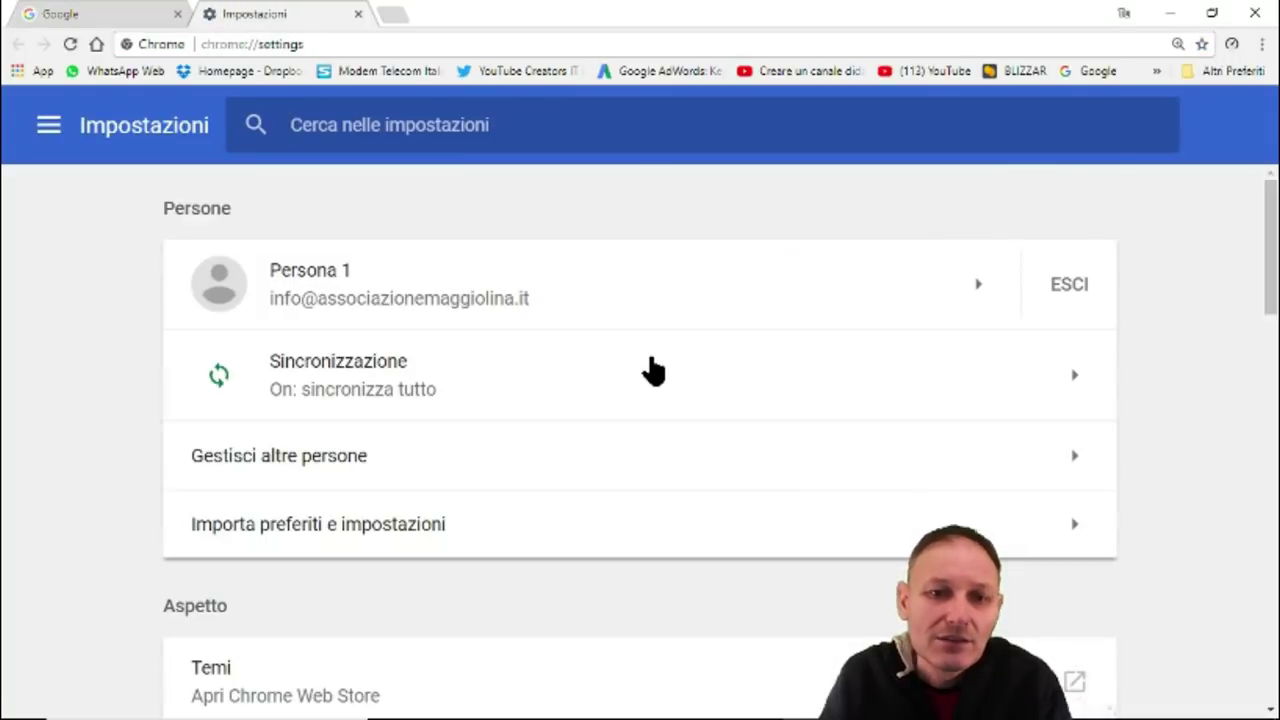
scroll(652, 370, down, 3)
scroll(652, 370, down, 2)
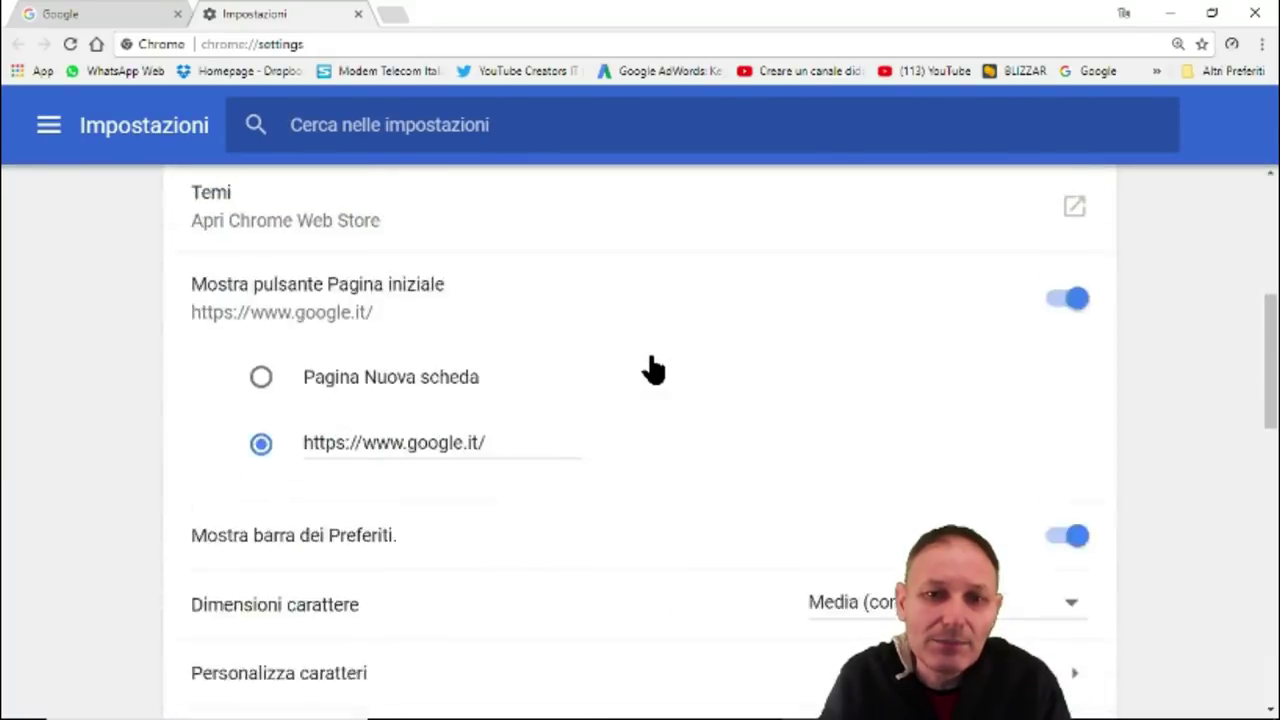
scroll(652, 370, down, 7)
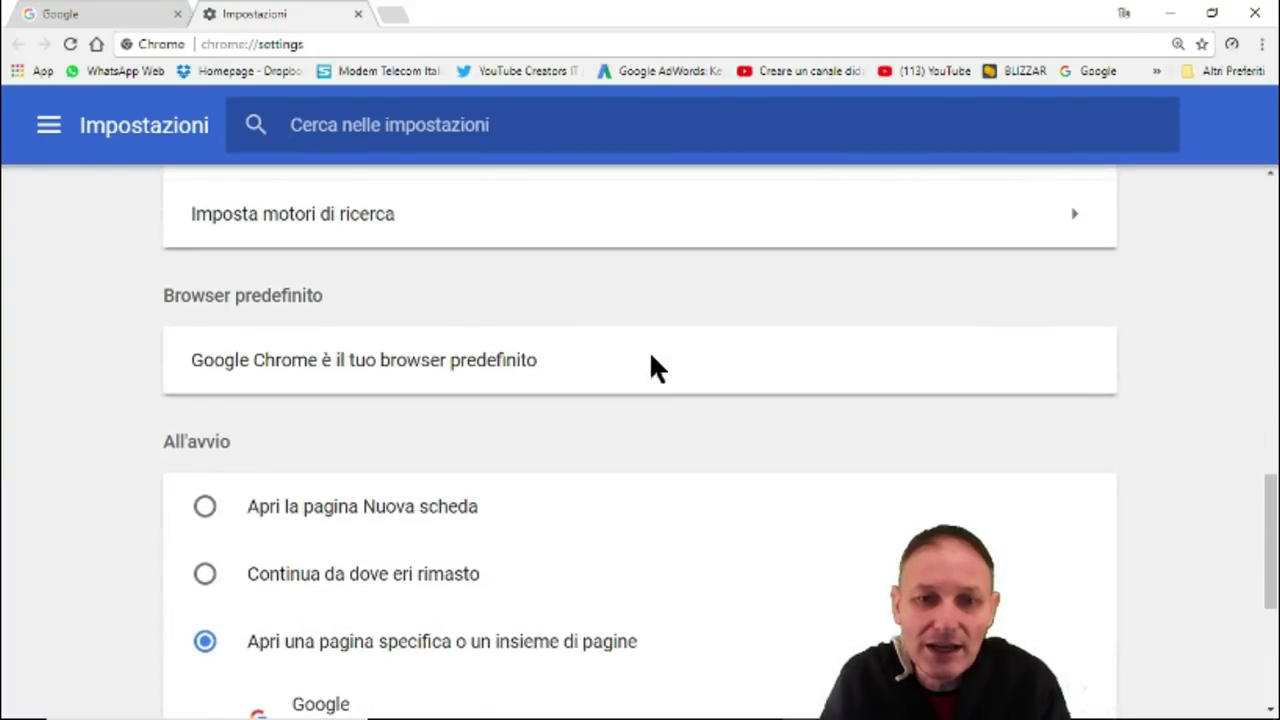
scroll(651, 355, down, 4)
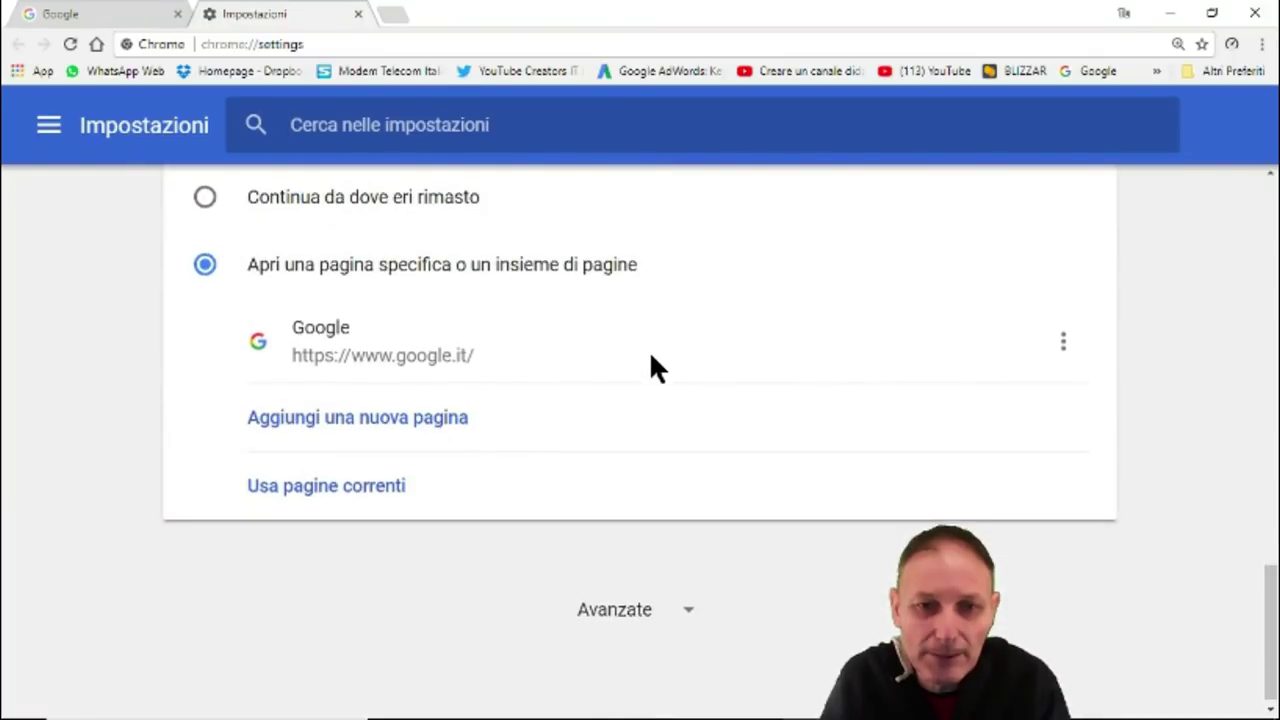
scroll(651, 368, down, 1)
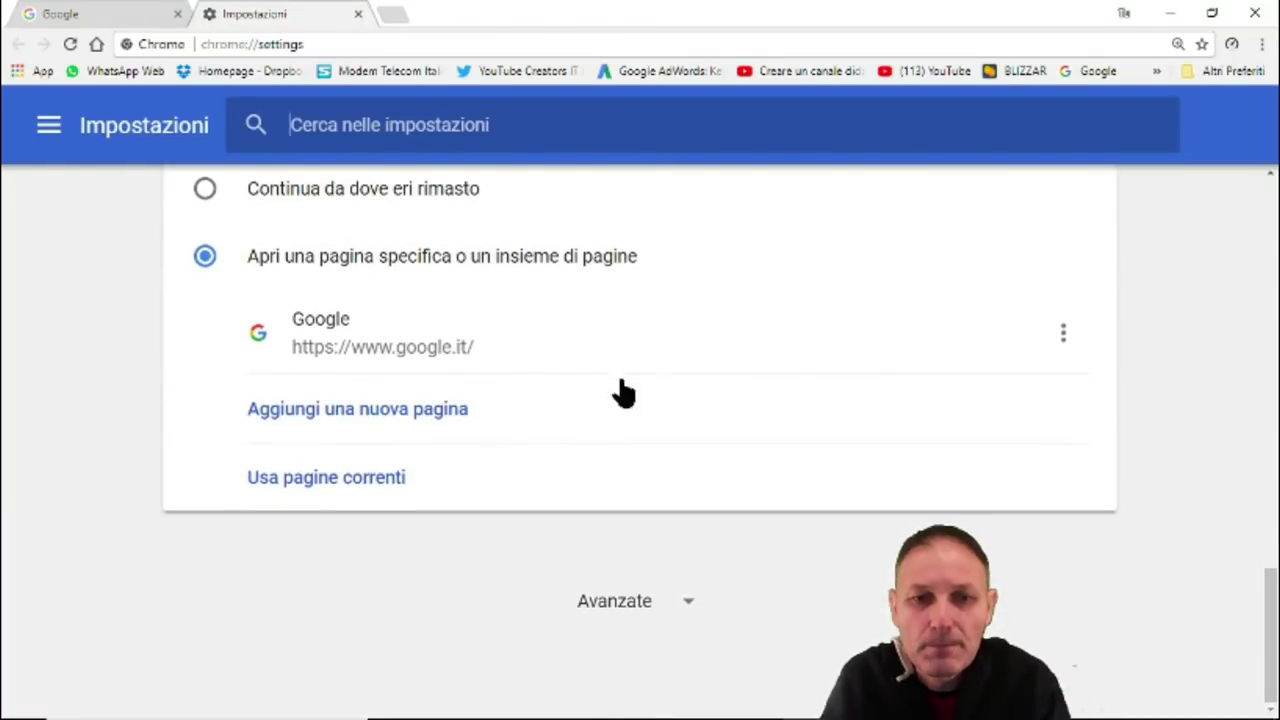
click(616, 604)
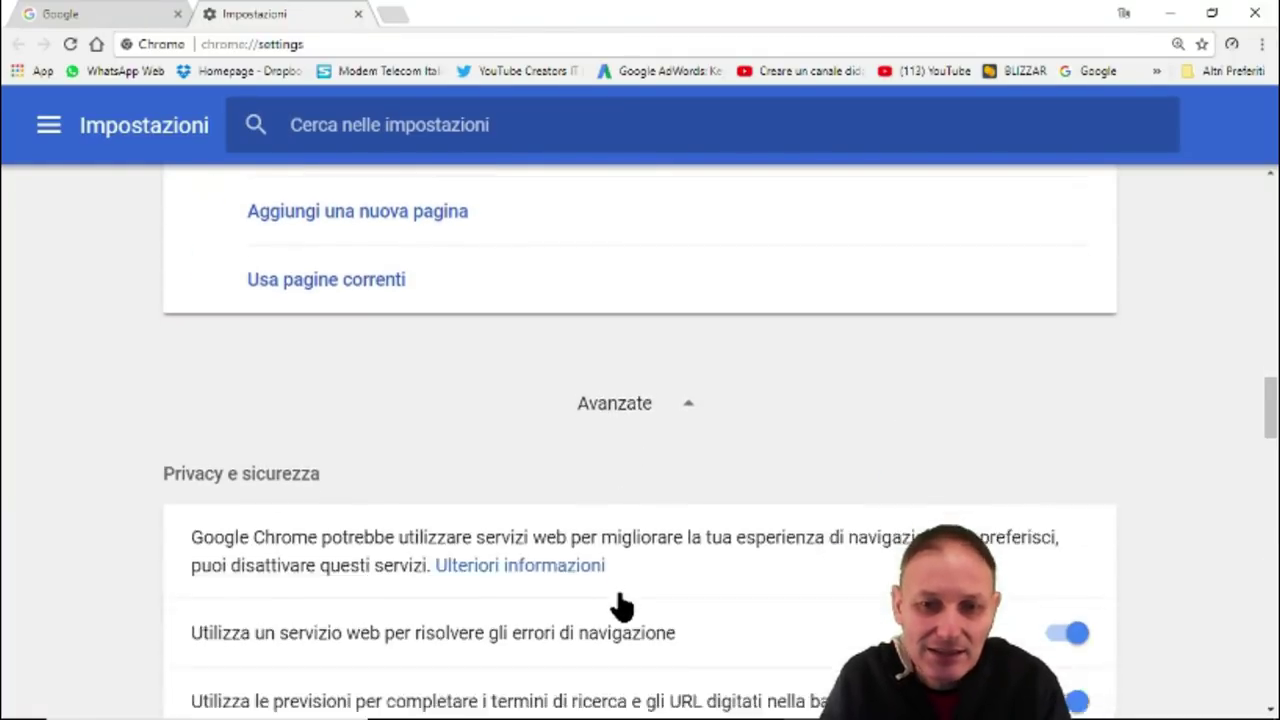
scroll(620, 600, down, 3)
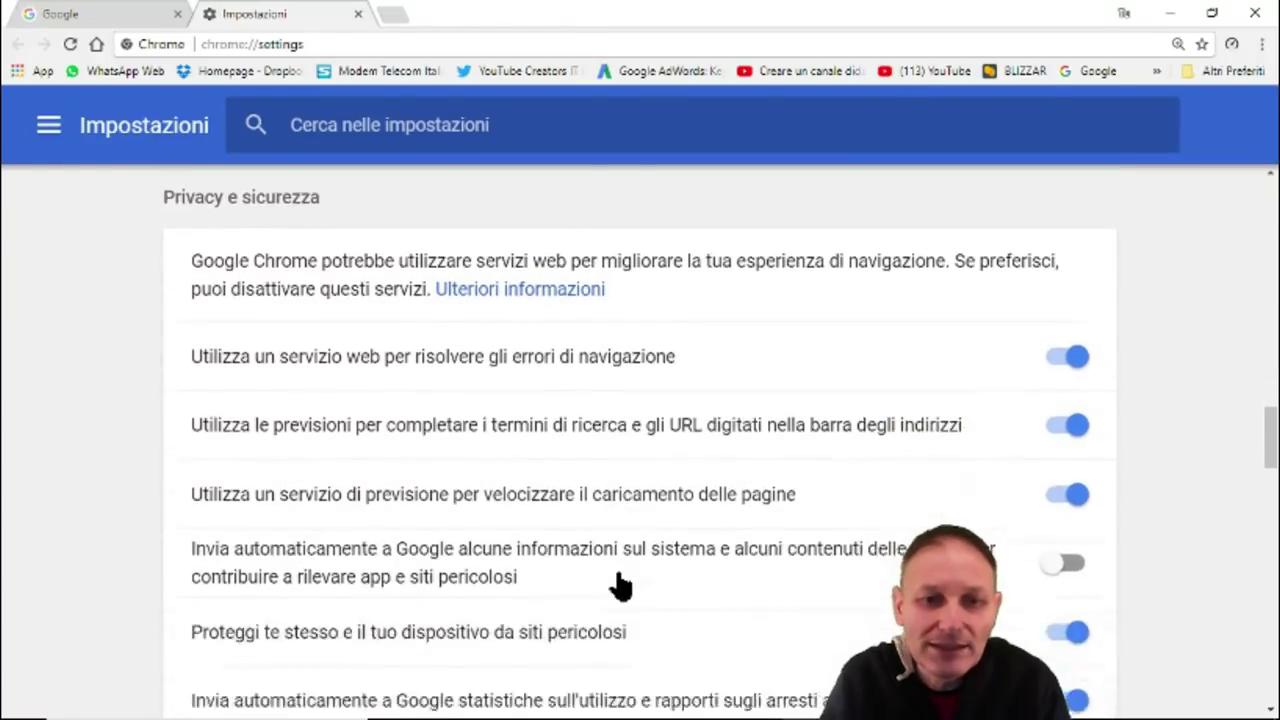
scroll(620, 587, down, 4)
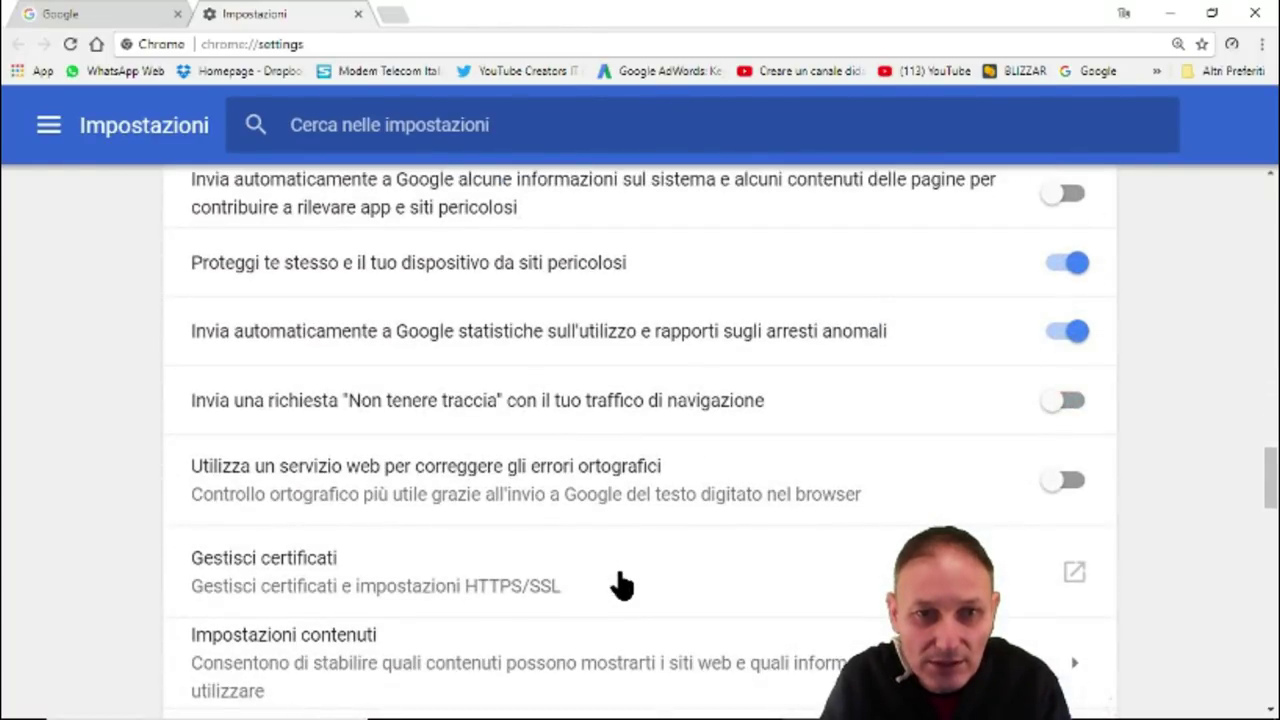
scroll(620, 585, down, 4)
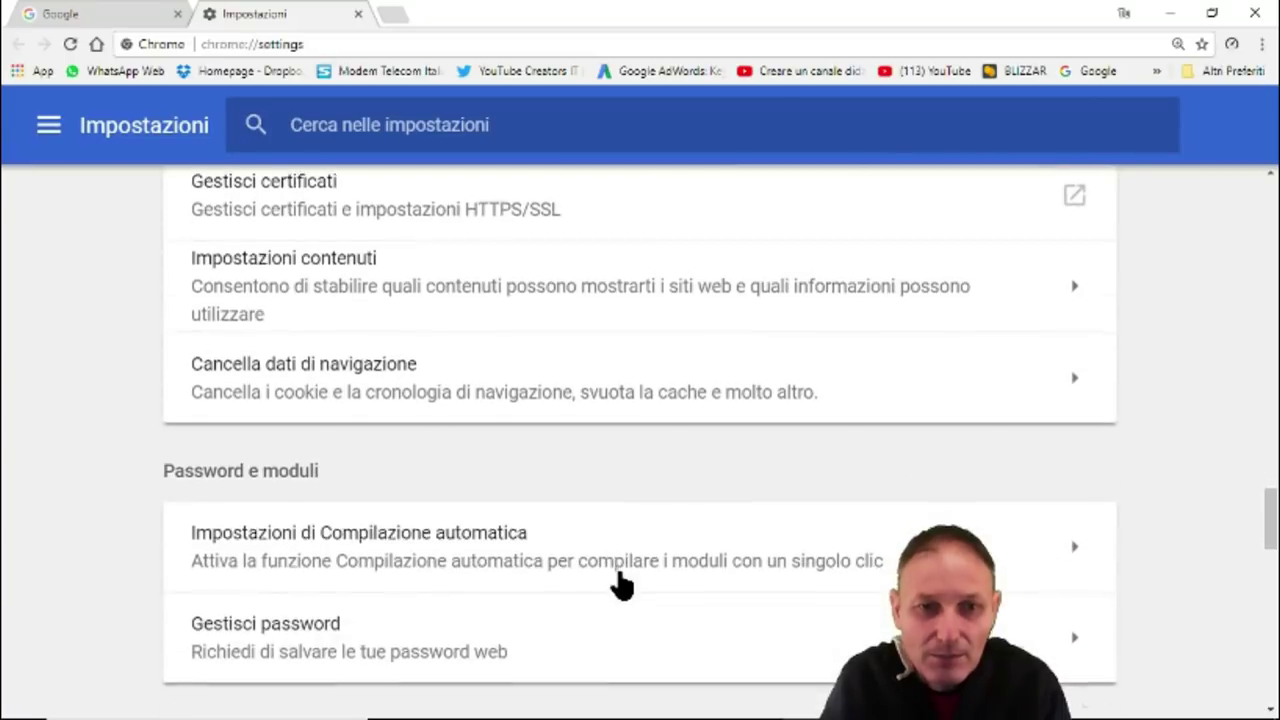
scroll(620, 585, down, 2)
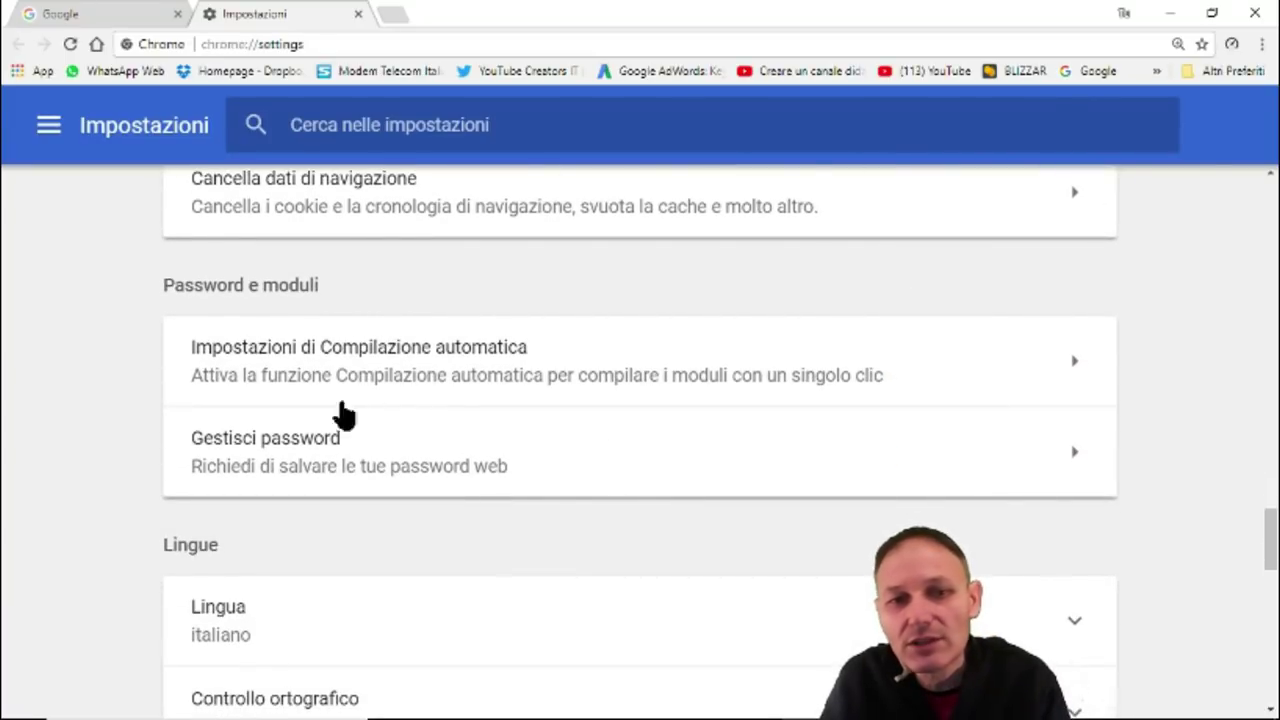
Open the saved passwords page, scroll down the list, and show the mailant.it entry's options.
click(310, 455)
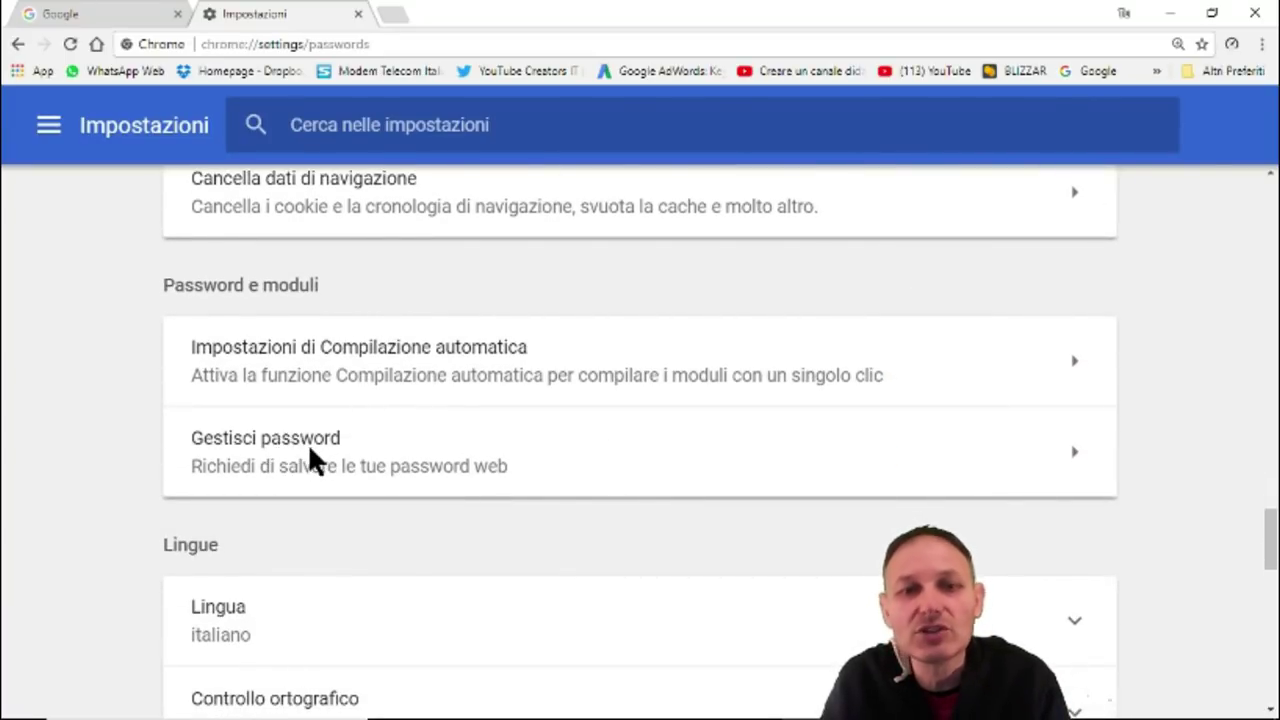
scroll(600, 420, down, 2)
scroll(604, 418, down, 6)
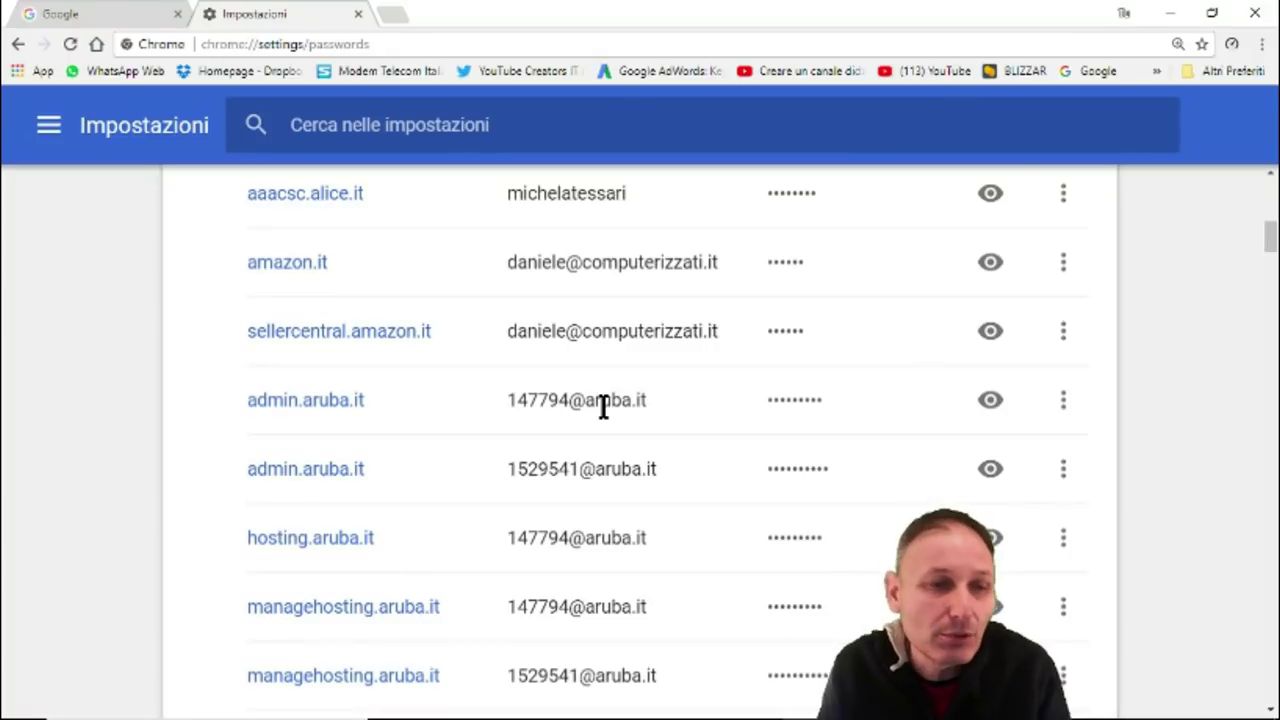
scroll(604, 408, down, 10)
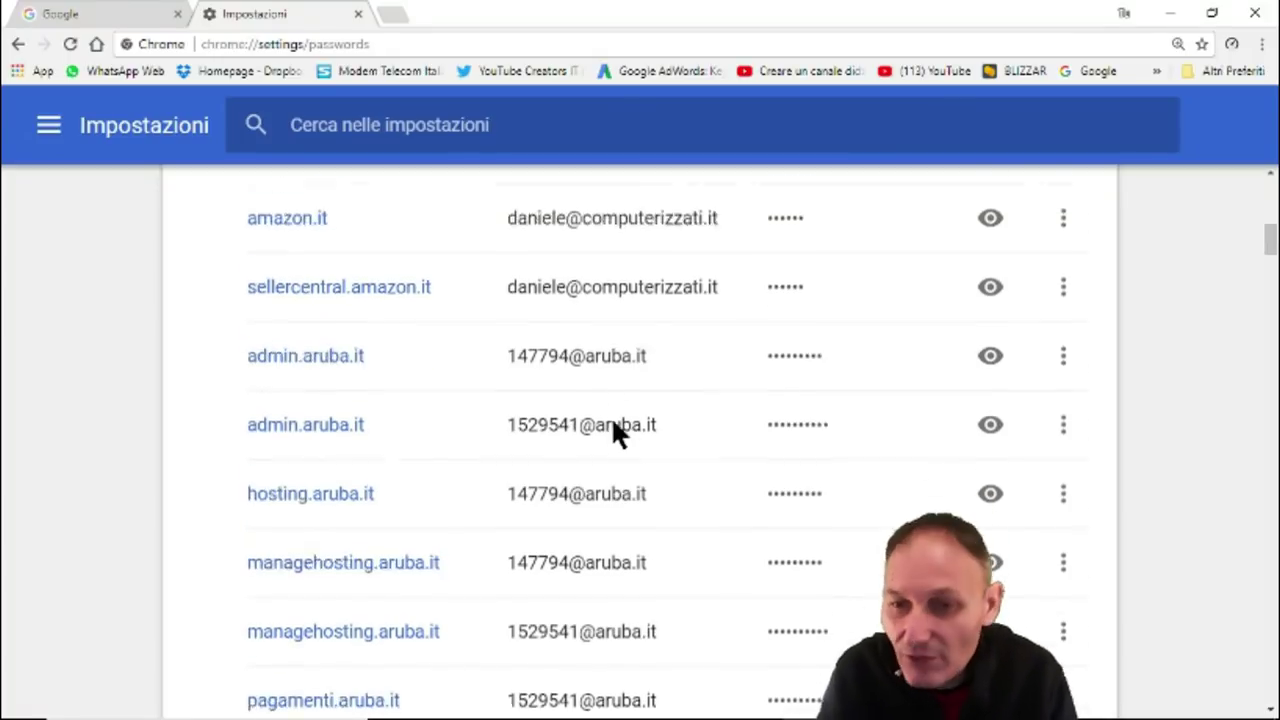
scroll(609, 420, down, 4)
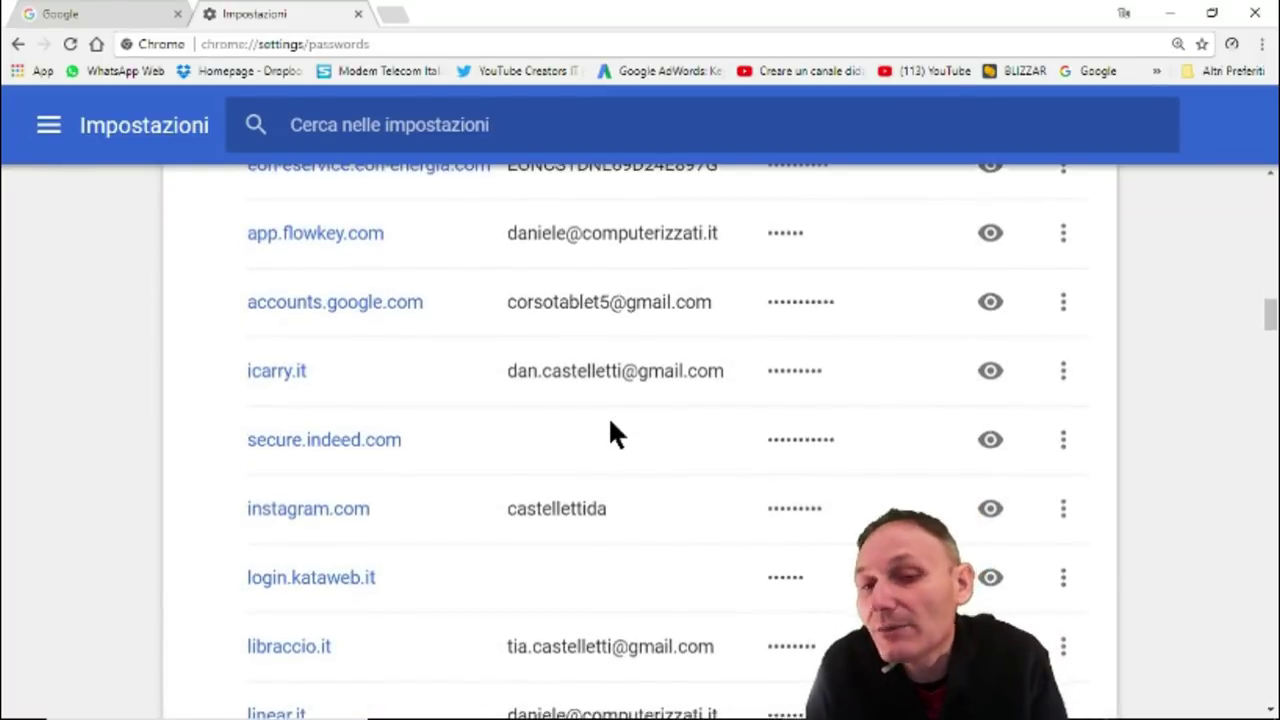
scroll(612, 424, down, 6)
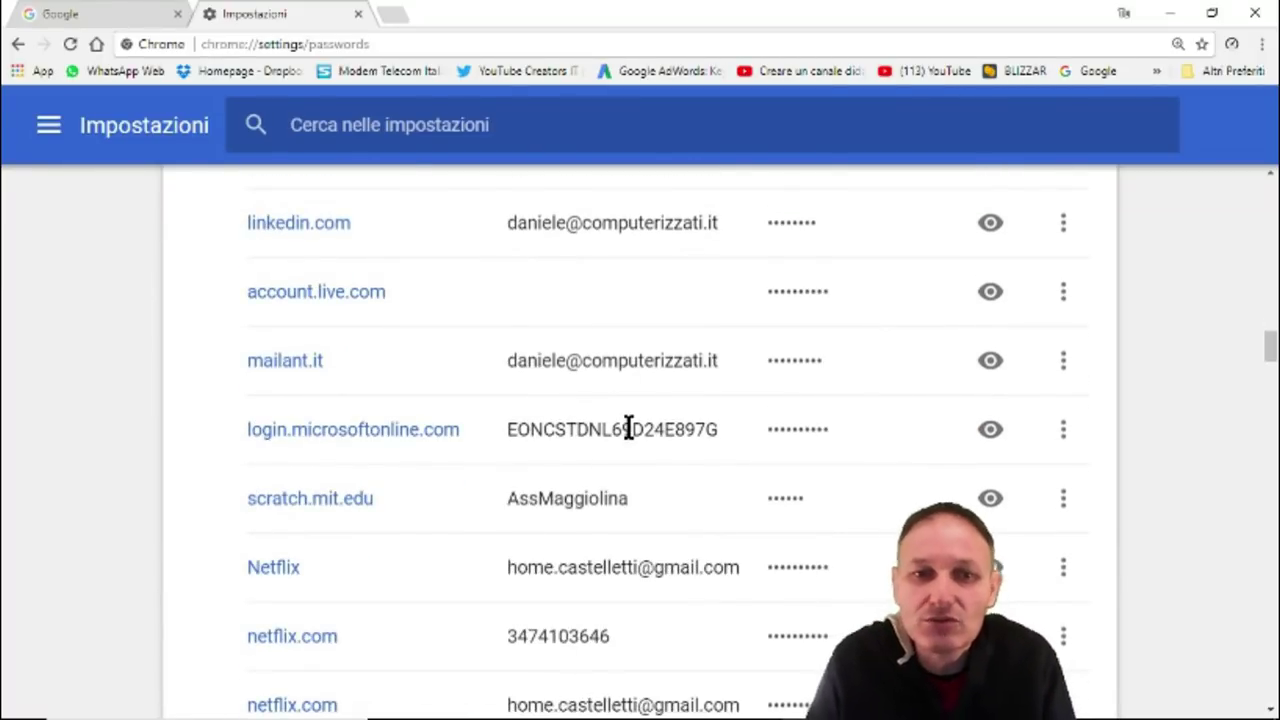
click(1065, 368)
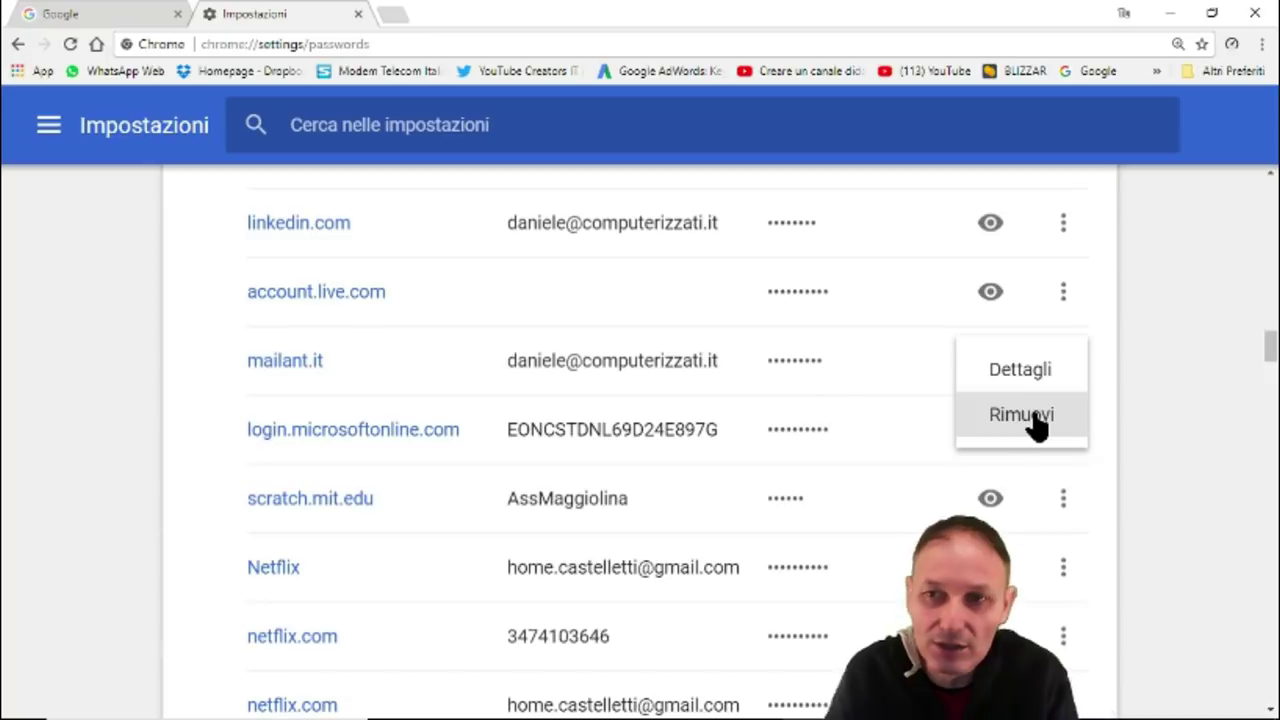
Close Chrome and relaunch it from the taskbar onto the google.it homepage.
click(1257, 14)
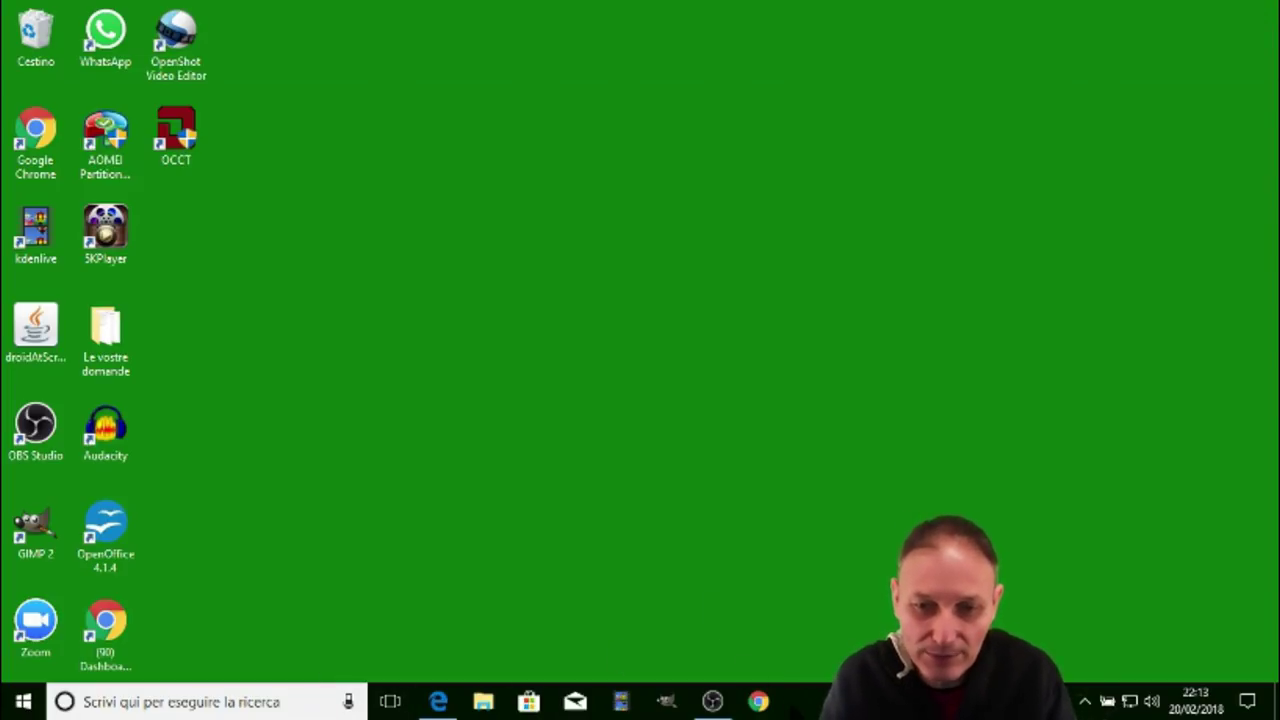
click(759, 703)
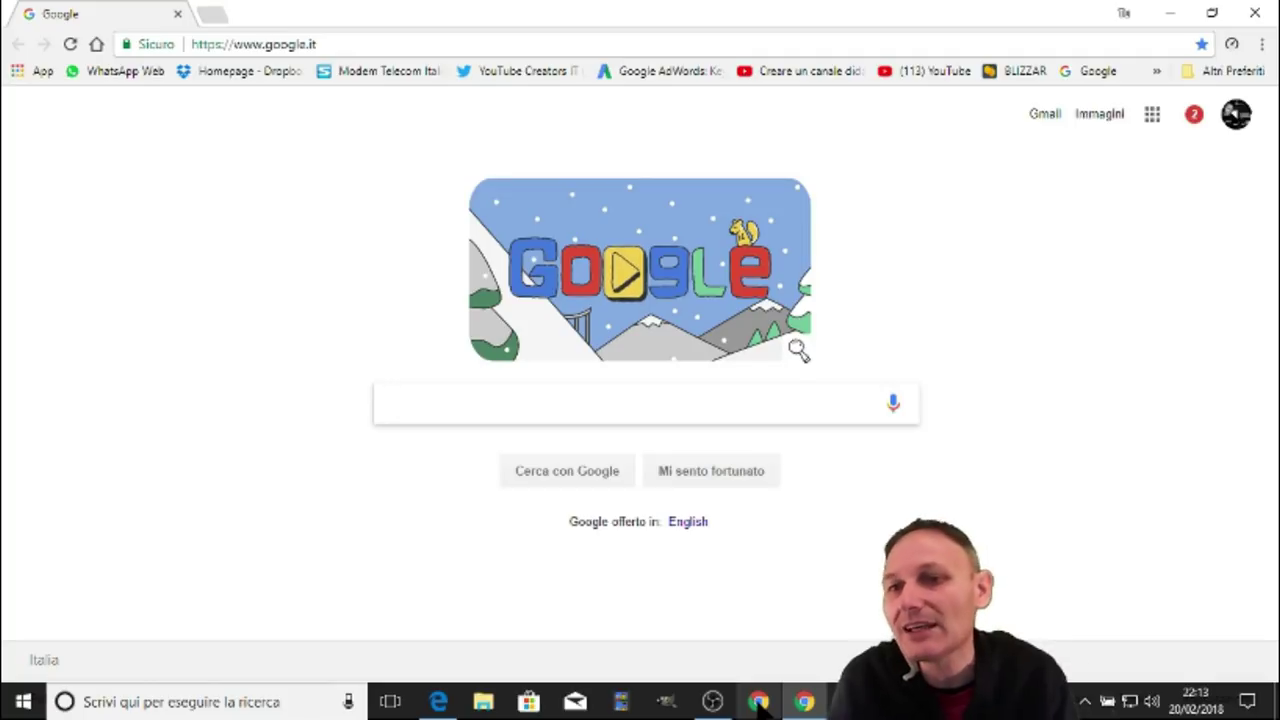
Show the Google apps launcher with Drive, Gmail, YouTube, Maps, Calendar and Foto.
click(1155, 118)
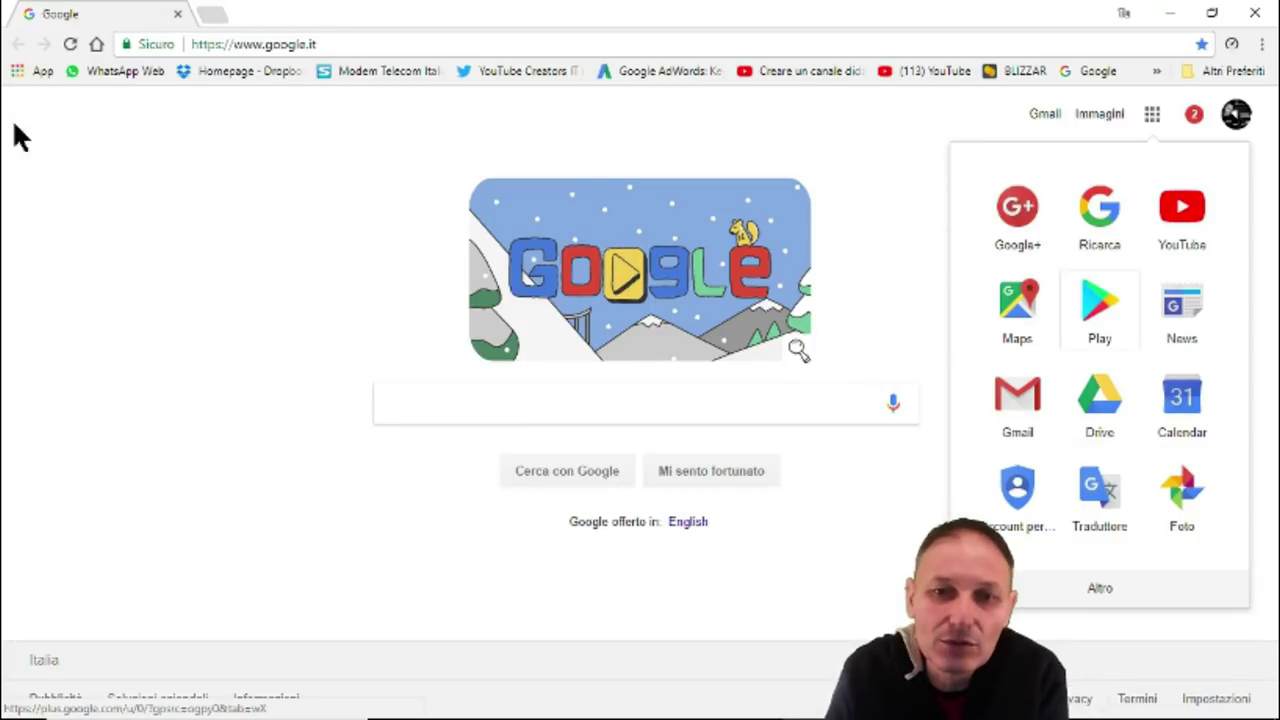
Dismiss the Google apps panel and close Chrome to reveal the Windows desktop.
click(137, 278)
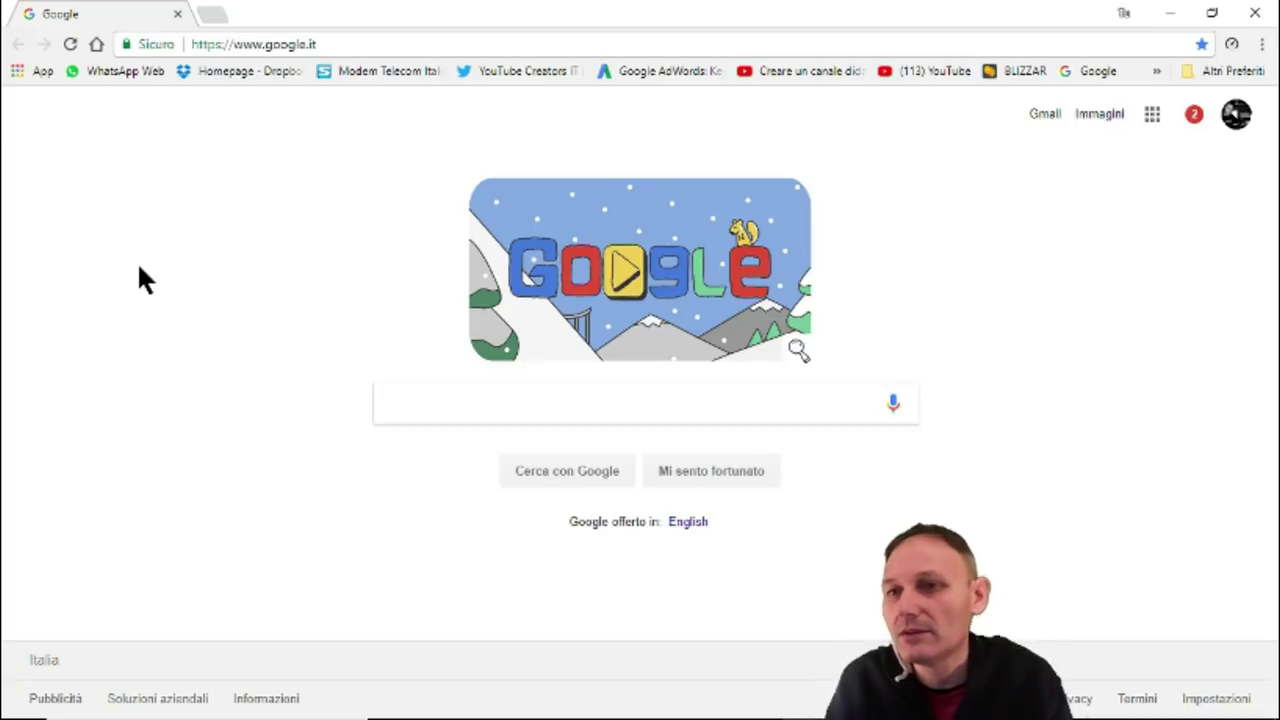
click(1255, 13)
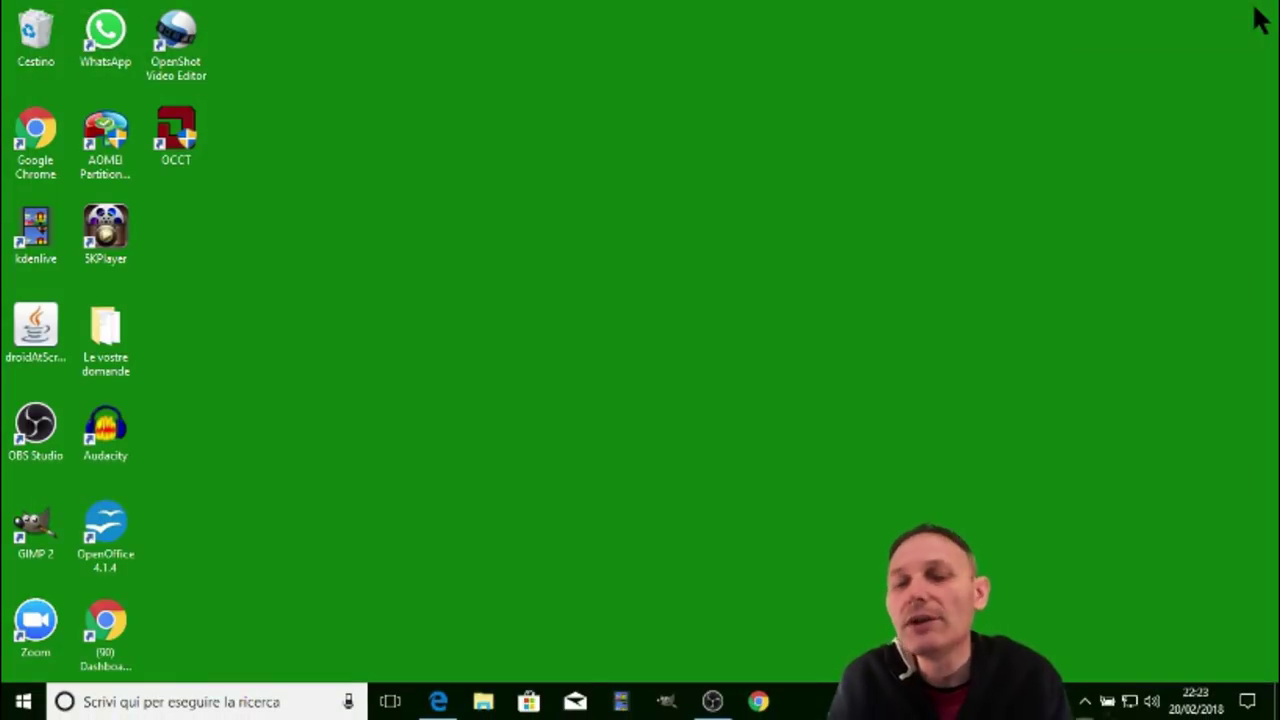